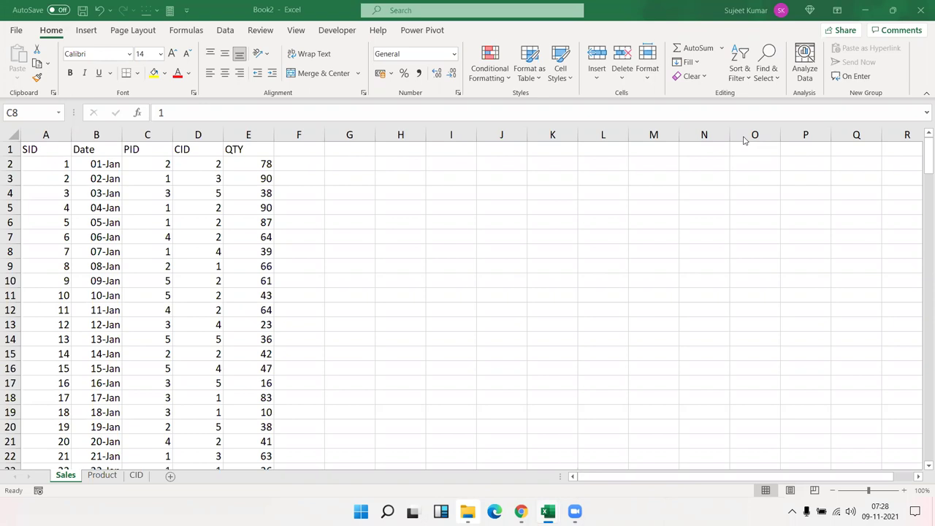
Point out the PID, CID and QTY column headings in the Sales data and select the PID column.
click(157, 150)
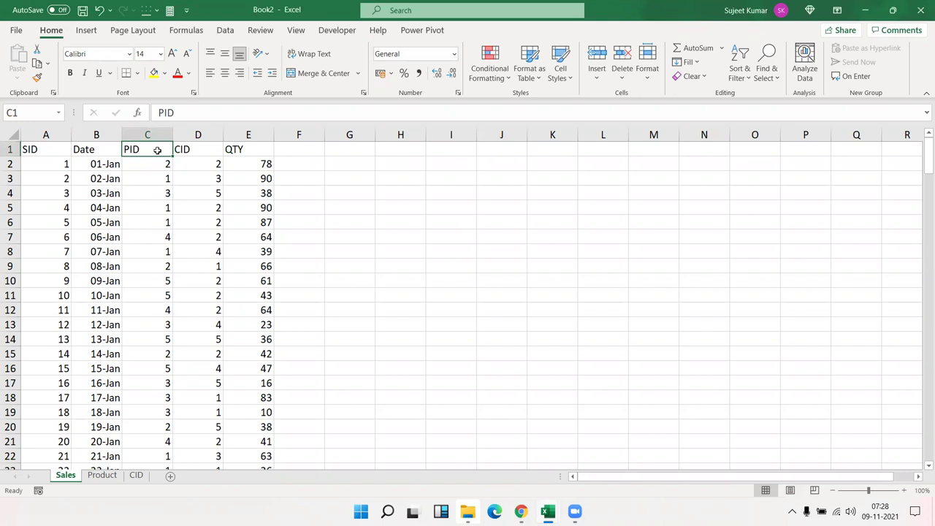
click(191, 150)
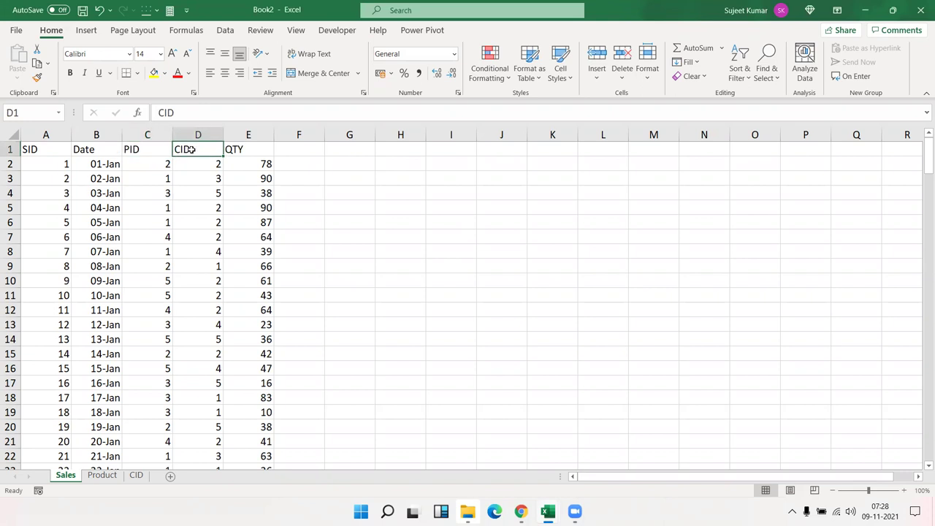
click(239, 152)
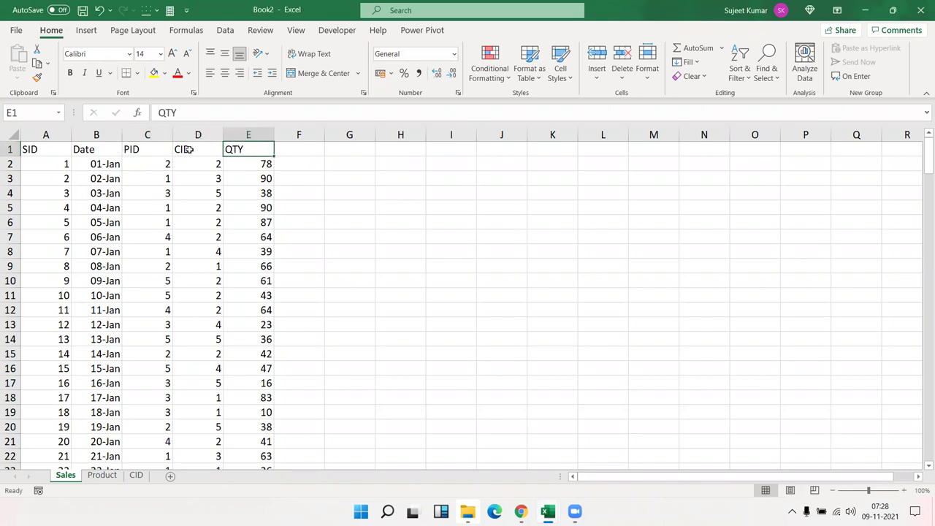
click(147, 135)
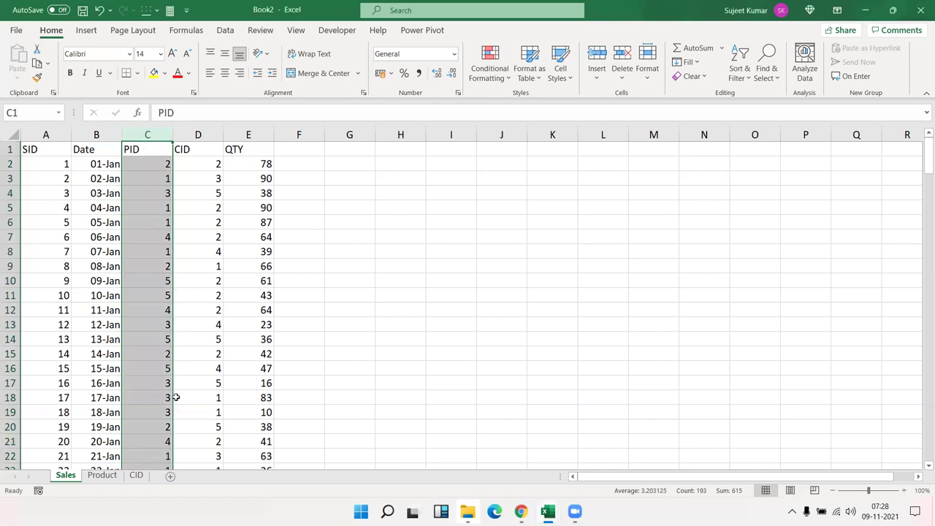
Review the product names and MRP values on Product and the customer table on CID.
click(102, 476)
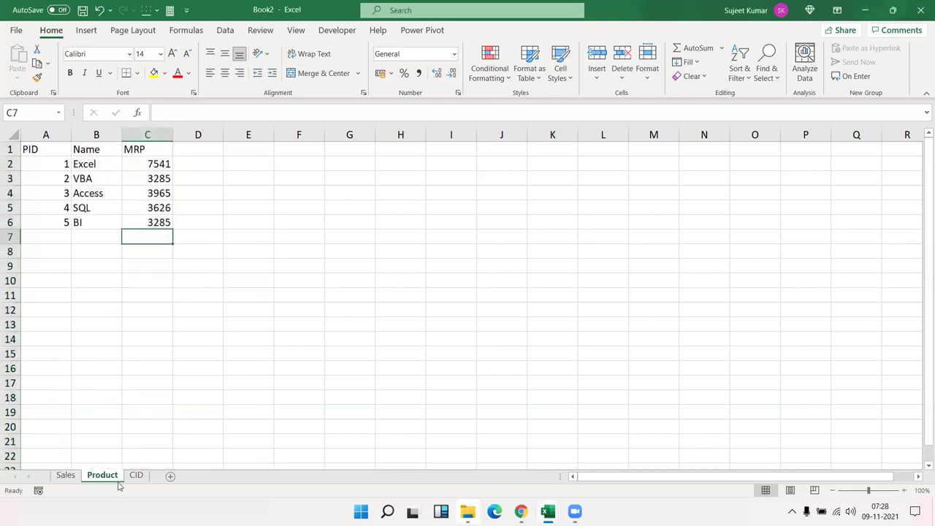
drag(76, 150, 139, 217)
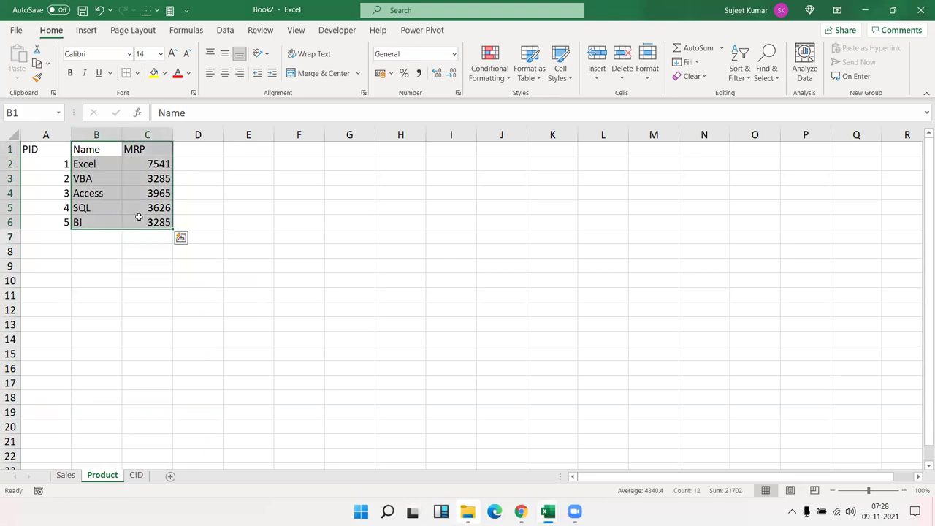
click(136, 476)
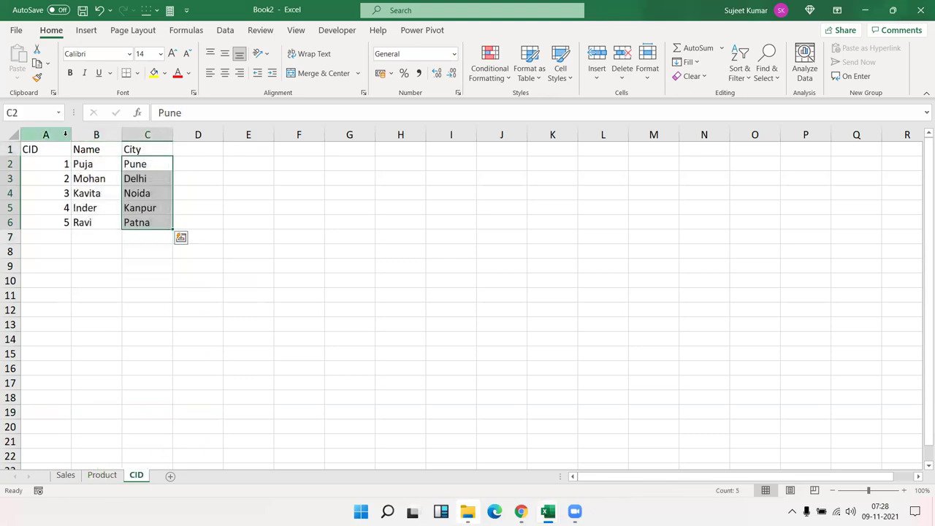
drag(43, 149, 150, 220)
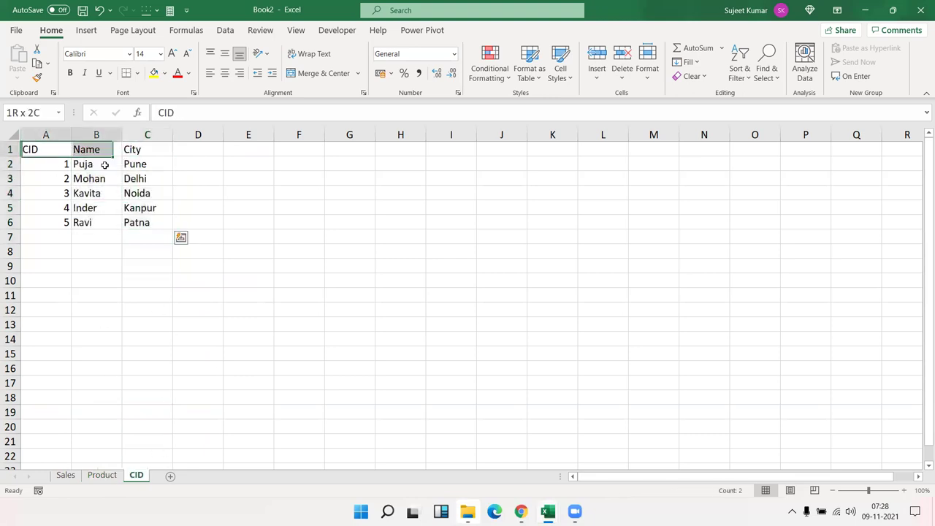
click(71, 474)
Select sample customer and PID values in the Sales data, then return to cell A1.
click(212, 178)
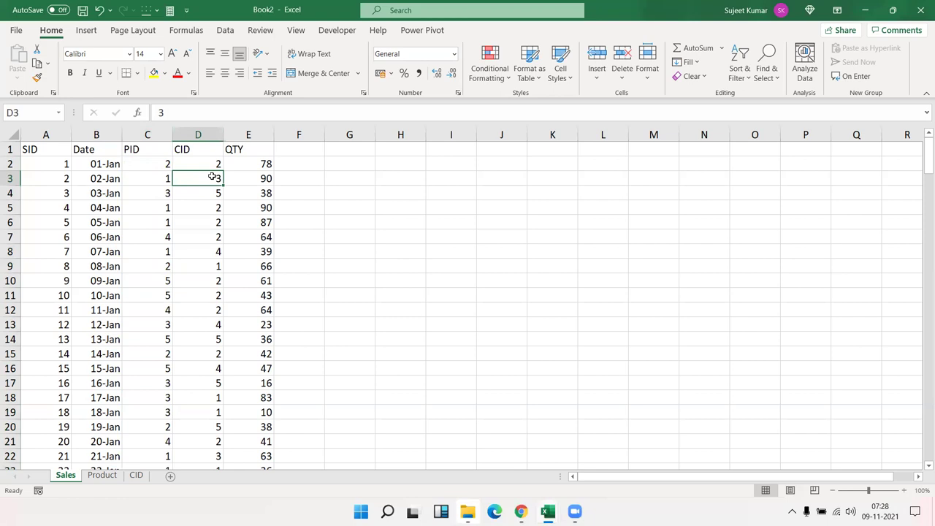
drag(151, 175, 156, 226)
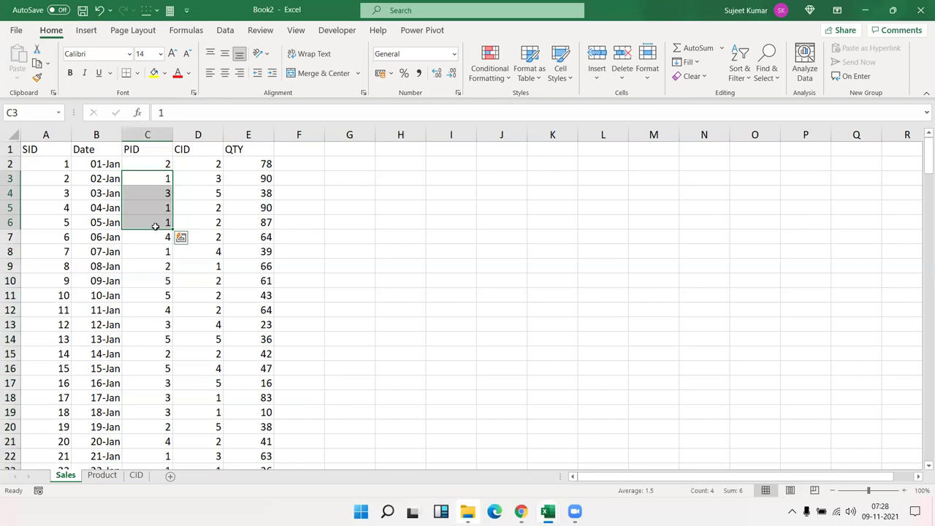
key(Up)
key(Up)
key(Right)
key(Right)
key(Right)
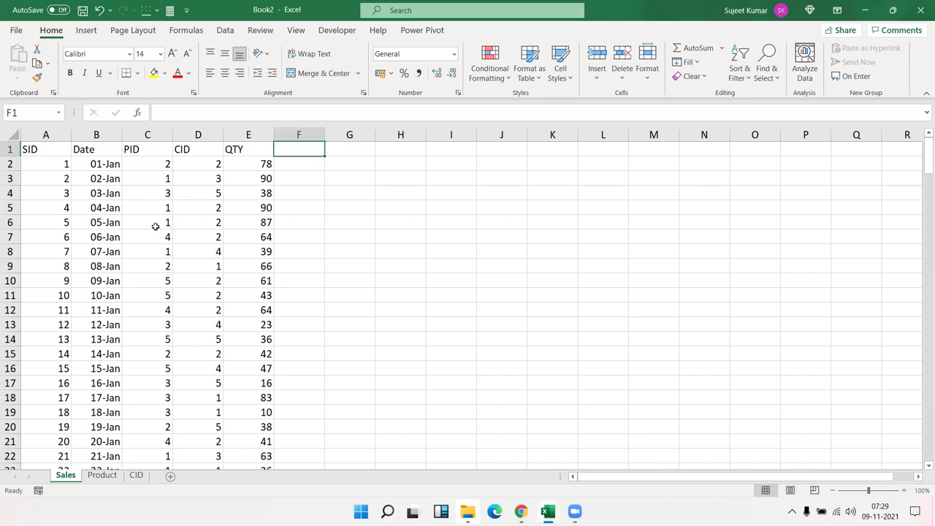
key(ctrl+Left)
key(ctrl+Left)
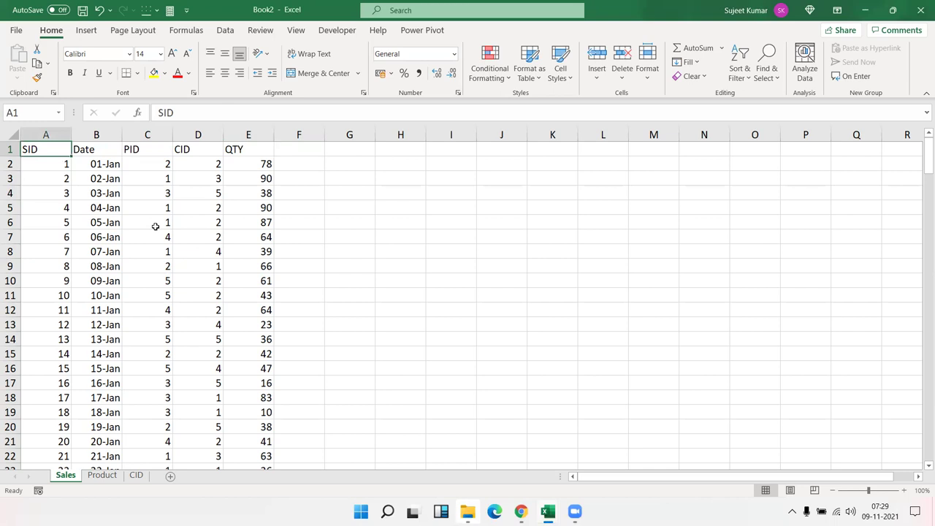
Create an empty PivotTable on a new sheet from Sales!$A$1:$E$193, adding it to the Data Model.
key(ctrl+shift+Right)
key(ctrl+shift+Down)
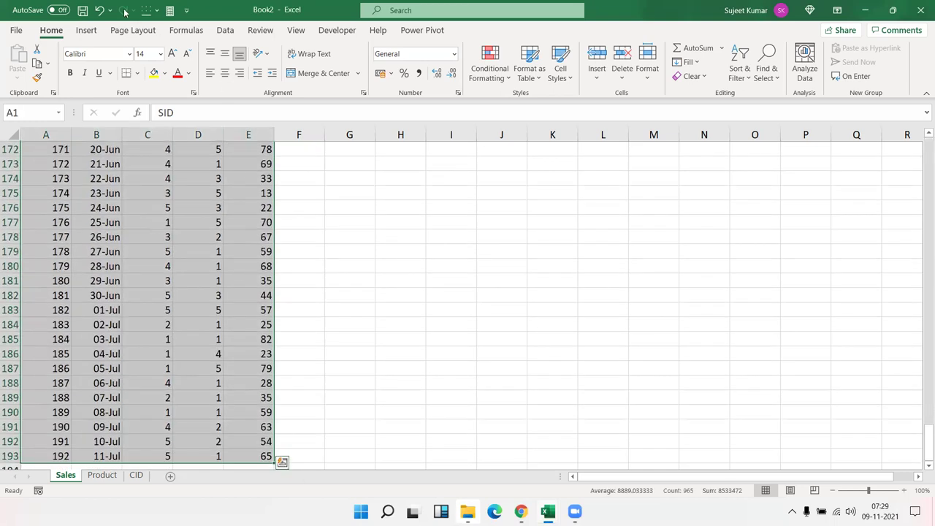
click(86, 30)
click(21, 72)
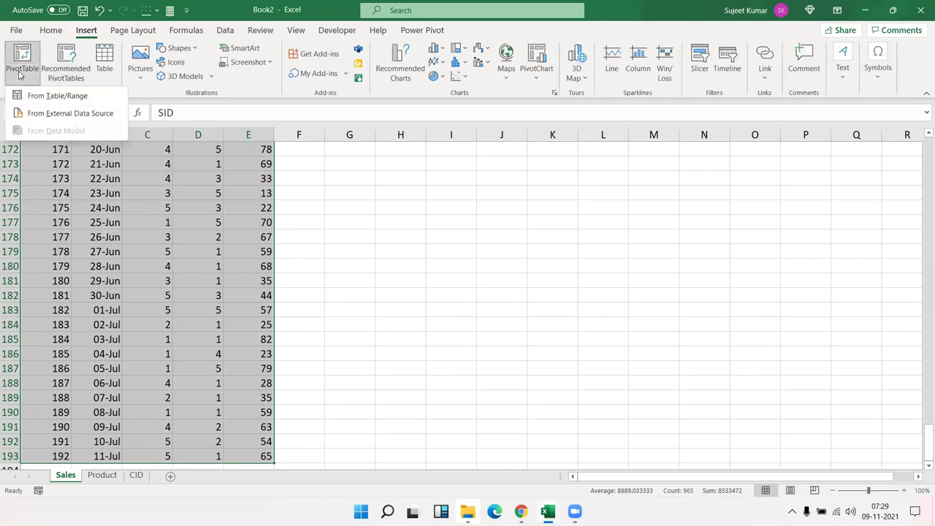
click(51, 96)
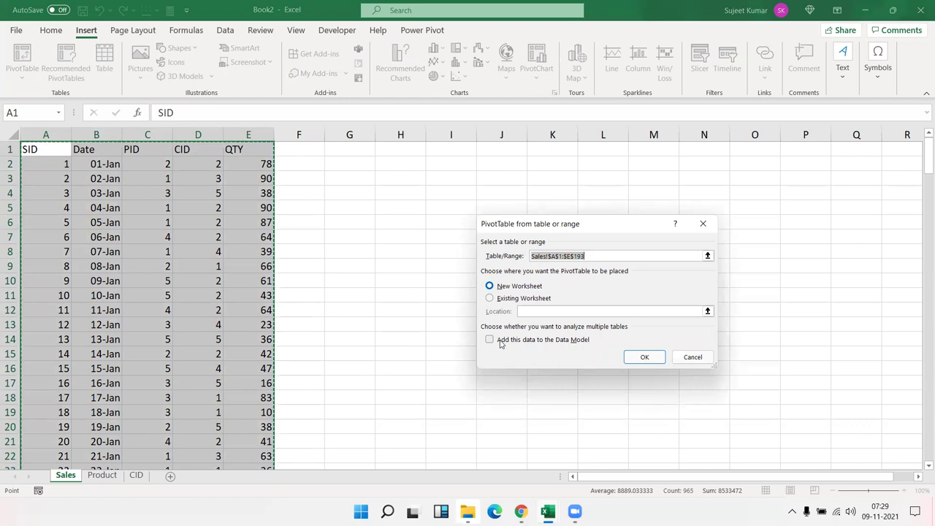
click(503, 348)
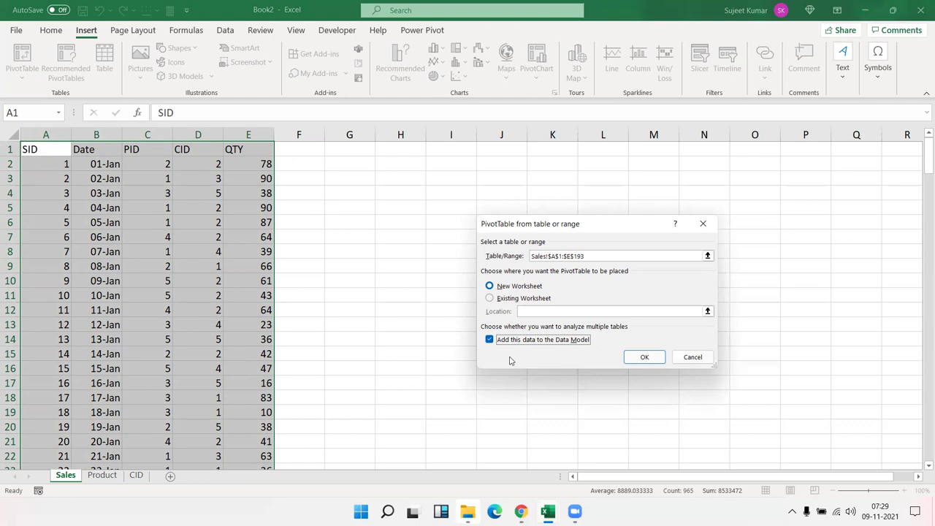
click(660, 358)
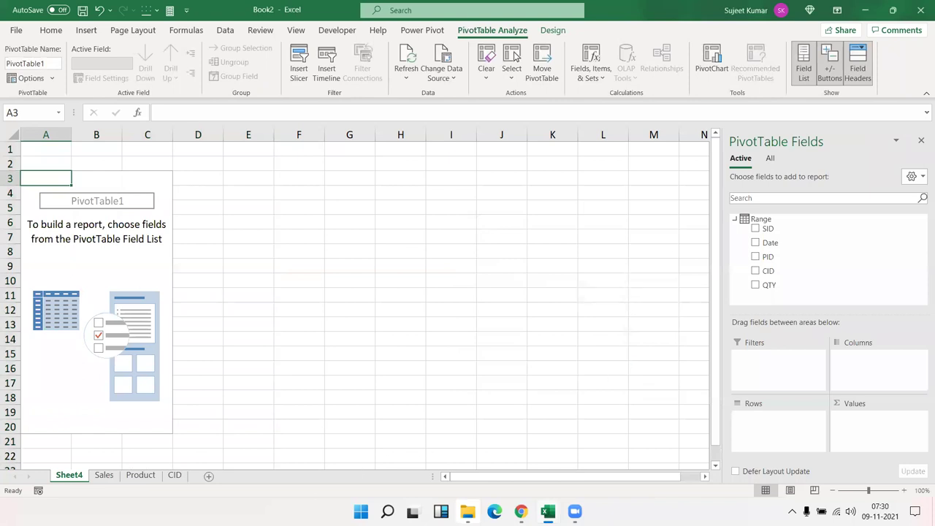
click(104, 476)
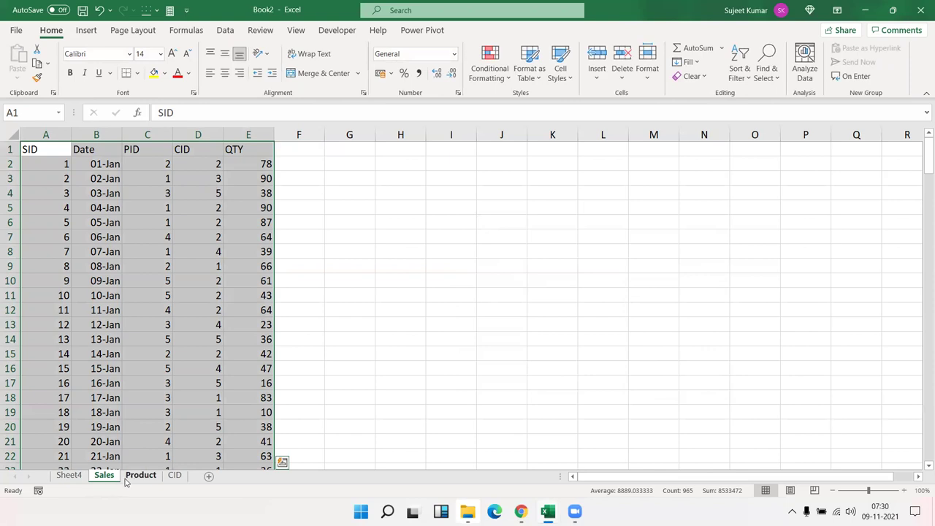
Build an empty PivotTable on a new sheet from the Product table A1:C6, adding it to the Data Model.
click(139, 476)
drag(40, 151, 157, 222)
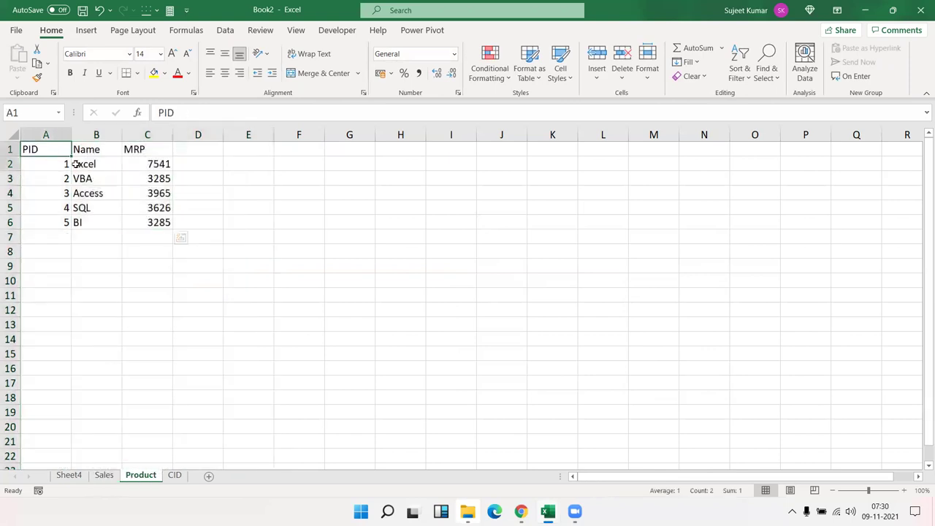
click(86, 30)
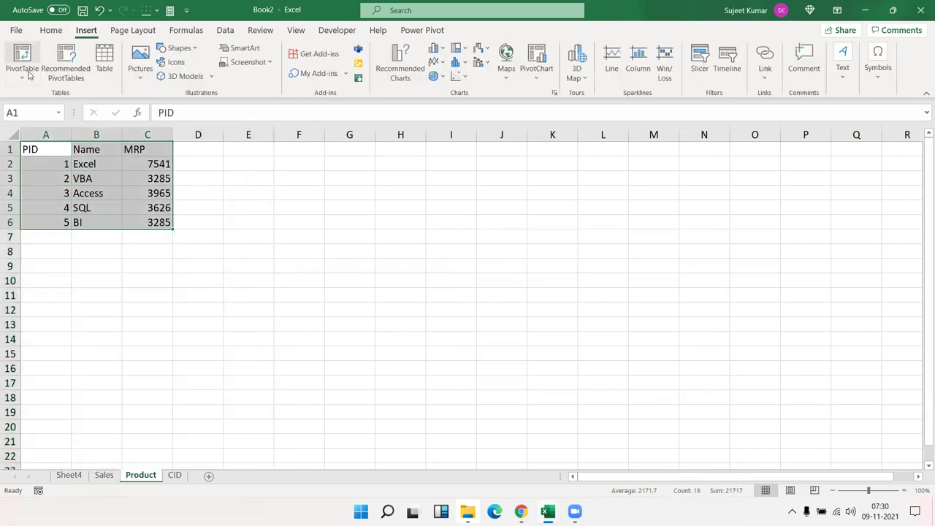
click(26, 59)
click(490, 339)
click(626, 360)
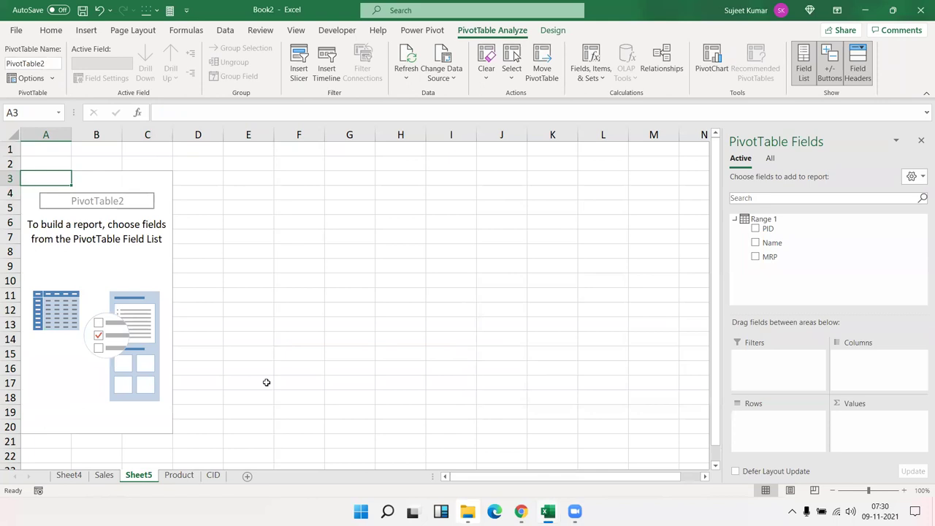
Browse the Range and Range 1 tables under the All view of the PivotTable Fields pane.
click(767, 160)
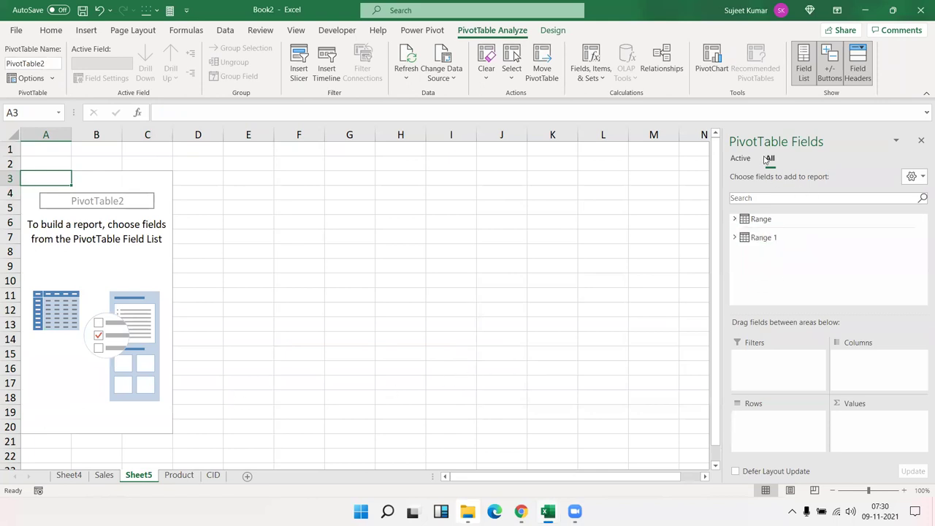
click(735, 219)
click(735, 220)
click(735, 238)
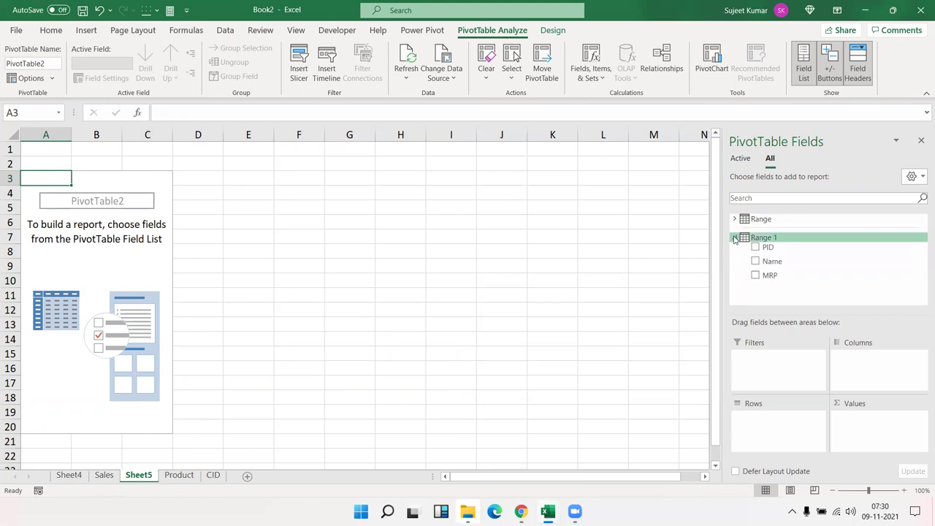
click(735, 238)
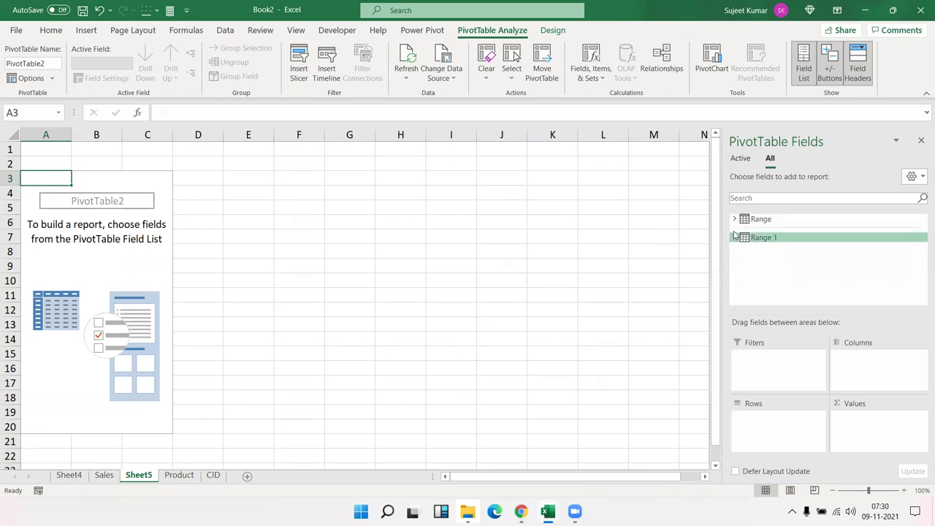
click(746, 161)
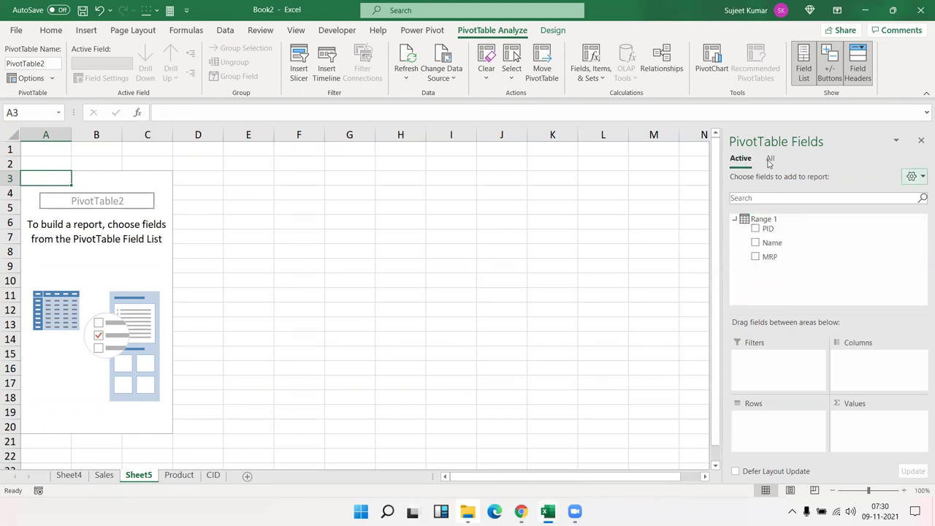
click(770, 161)
click(745, 160)
click(771, 161)
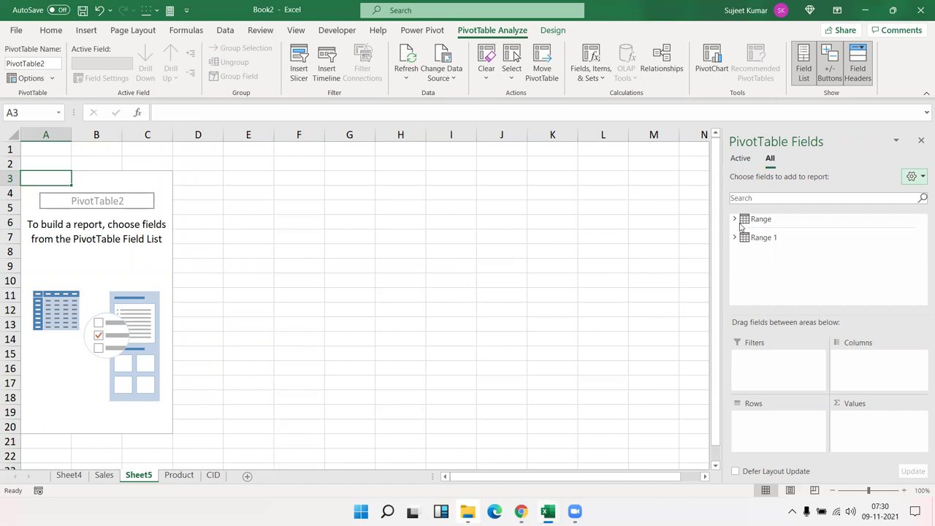
List Range 1's product Name values as PivotTable rows.
click(736, 238)
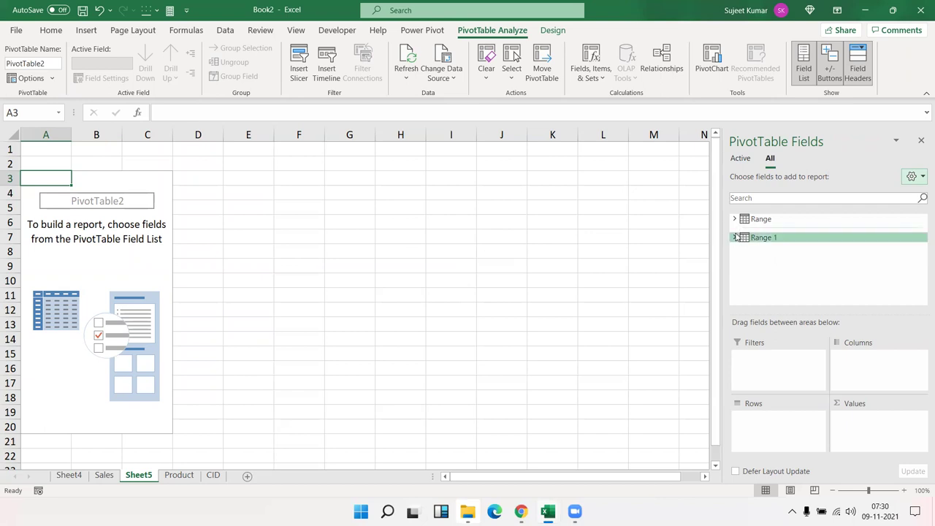
drag(772, 261, 805, 423)
click(736, 235)
Sum QTY from Range per product name (9636 each) and view the empty Manage Relationships dialog.
click(736, 220)
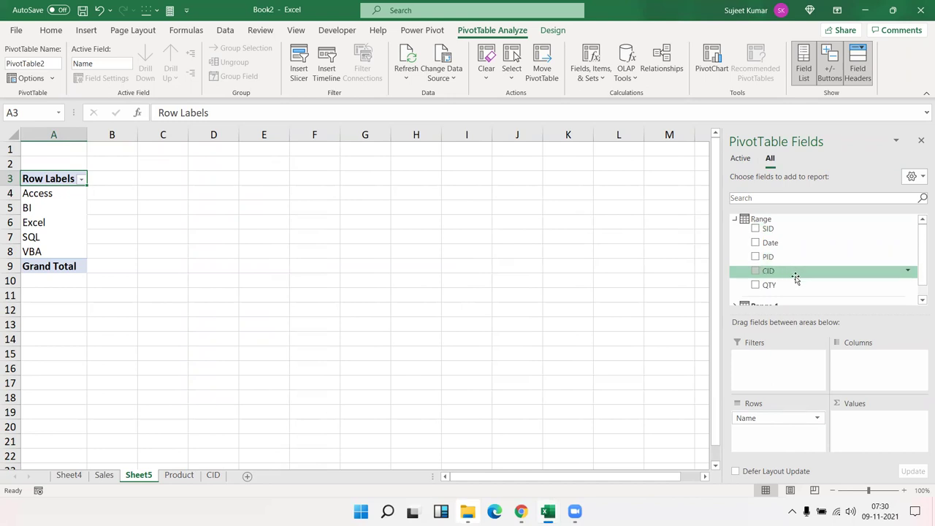
drag(797, 285, 876, 430)
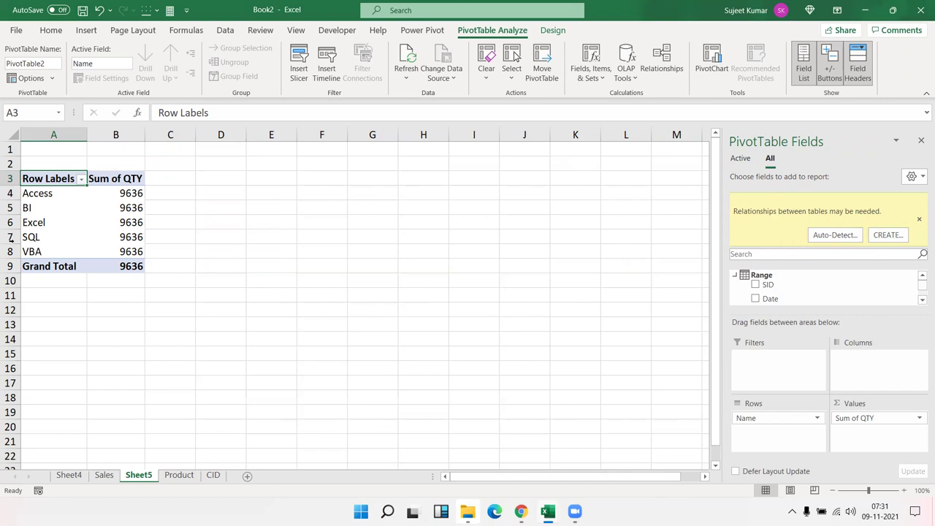
click(59, 225)
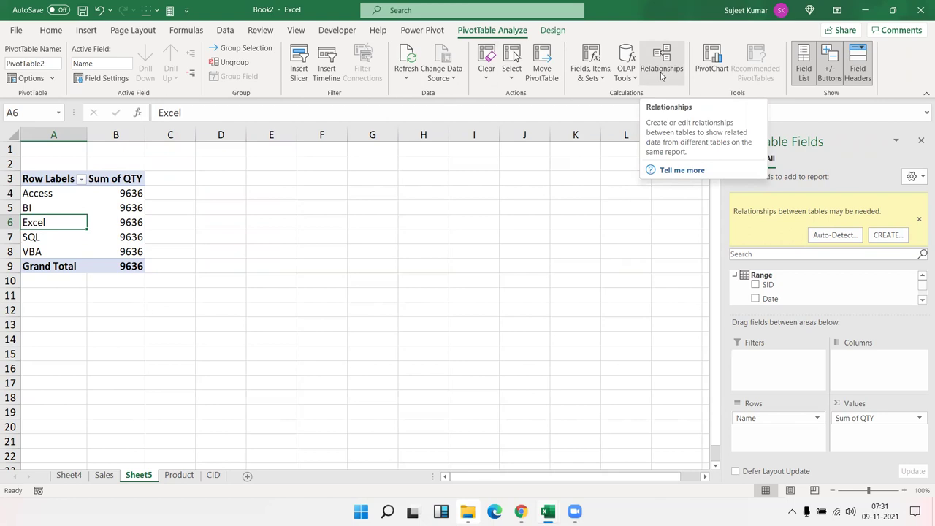
click(661, 70)
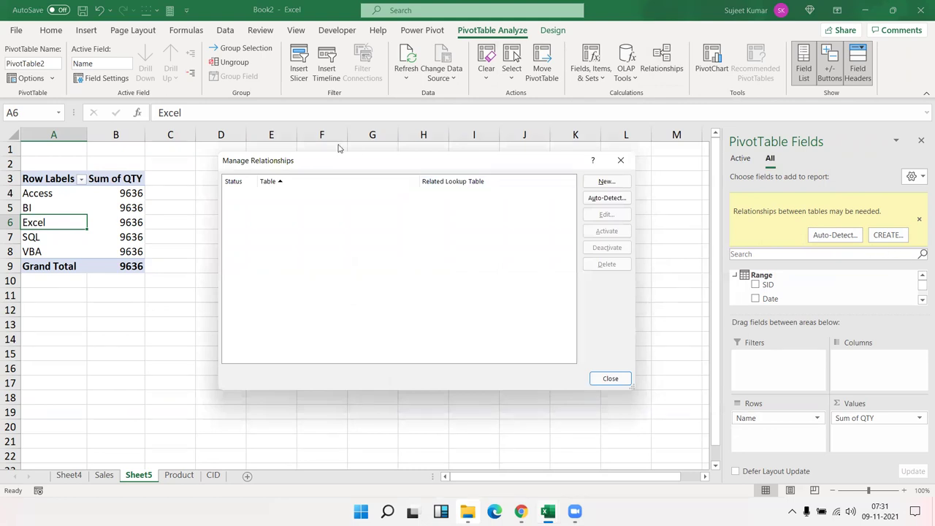
Create a relationship from table Range, column PID, to related table Range 1, column PID.
click(594, 183)
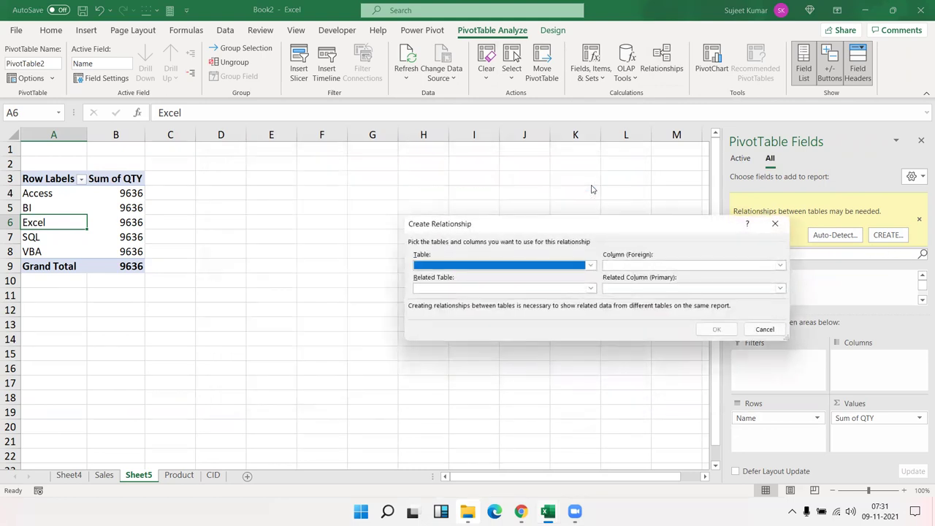
click(447, 266)
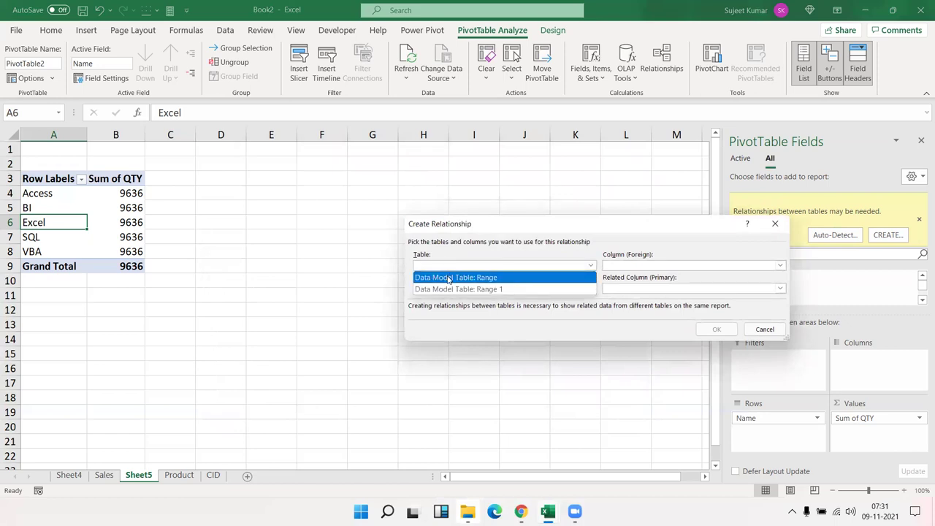
click(448, 279)
click(633, 273)
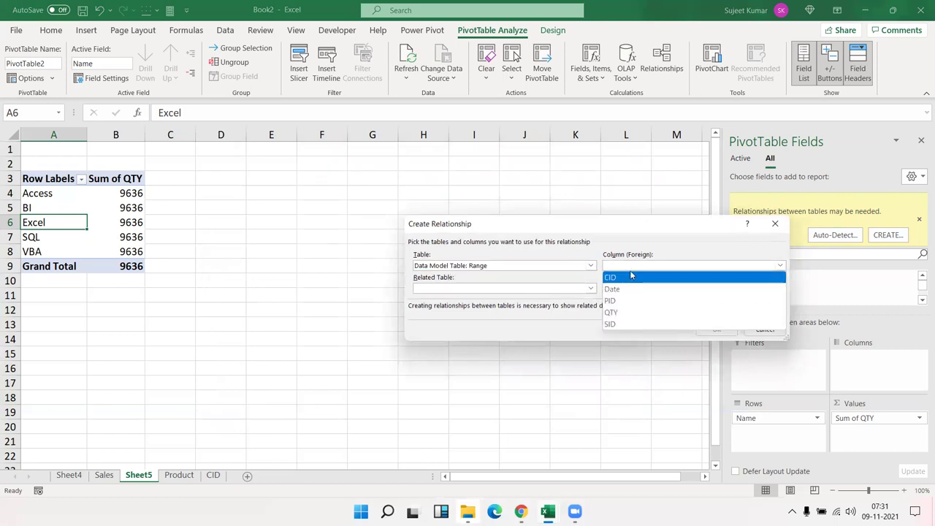
click(632, 277)
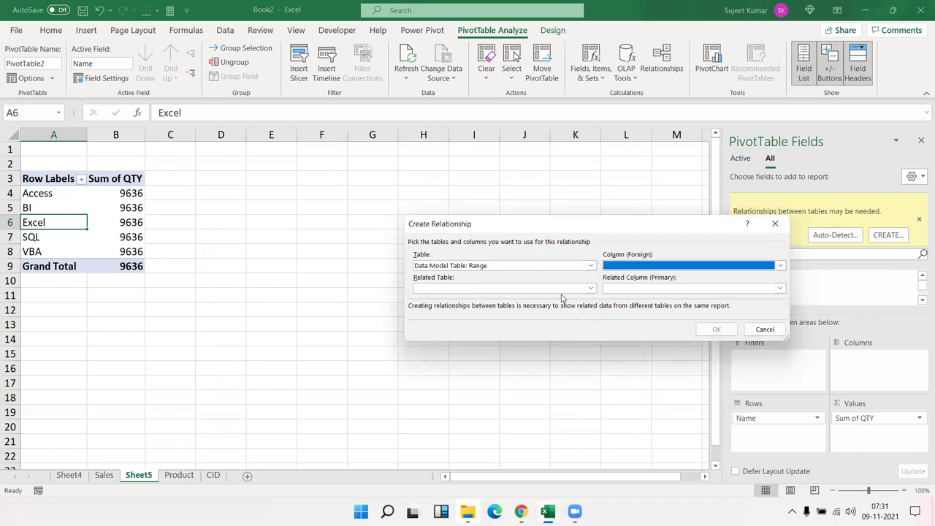
click(611, 267)
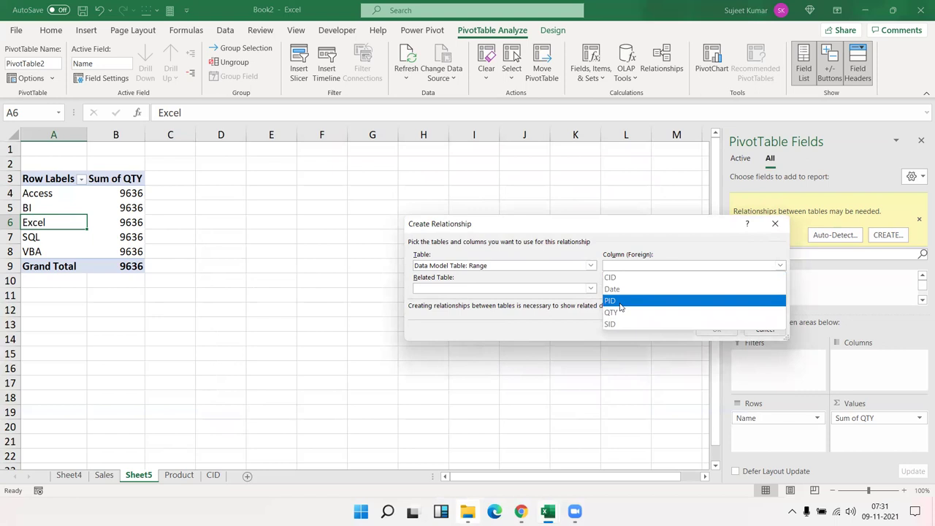
click(619, 301)
click(446, 288)
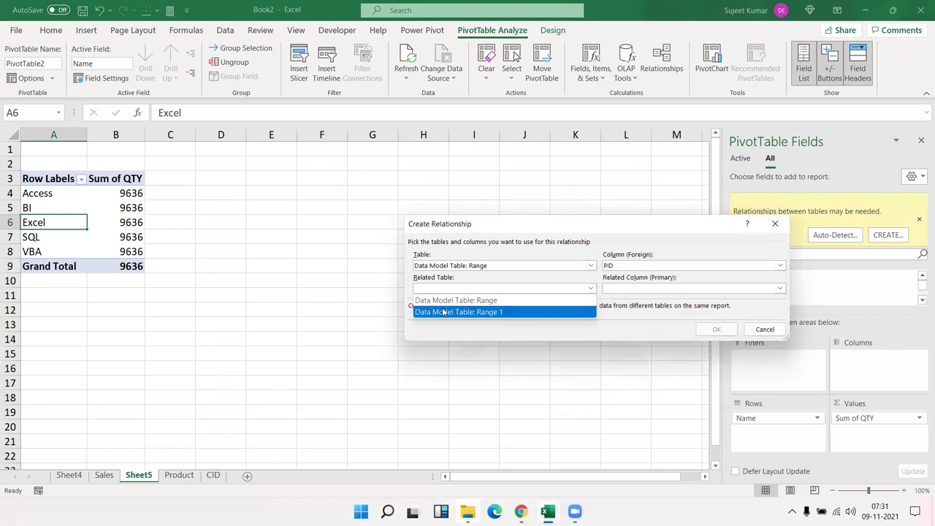
click(443, 313)
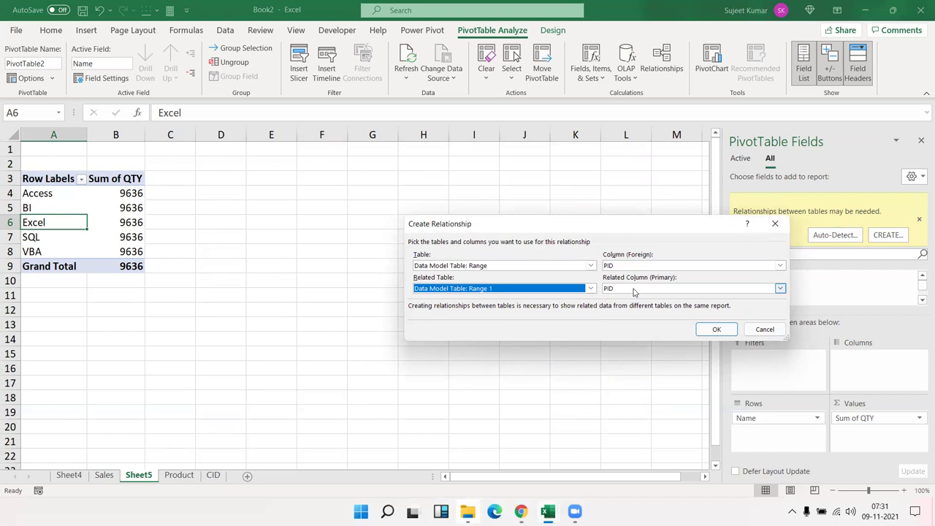
click(717, 329)
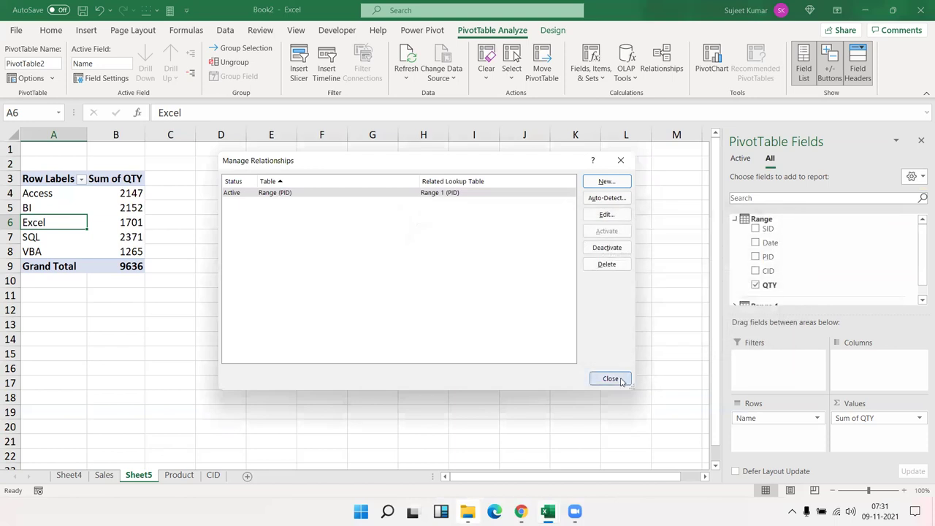
Close Manage Relationships and check the now-distinct product QTY totals in B4:B8.
click(620, 378)
click(111, 249)
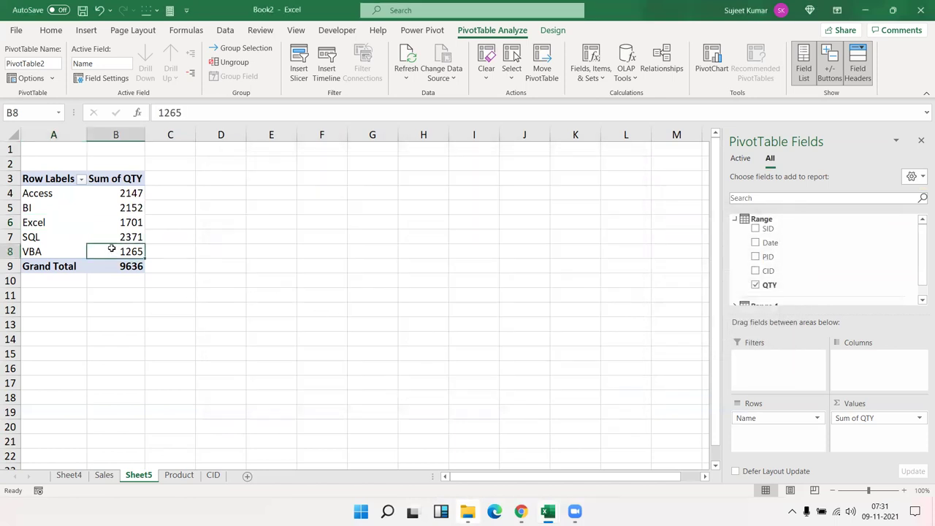
drag(111, 248, 122, 193)
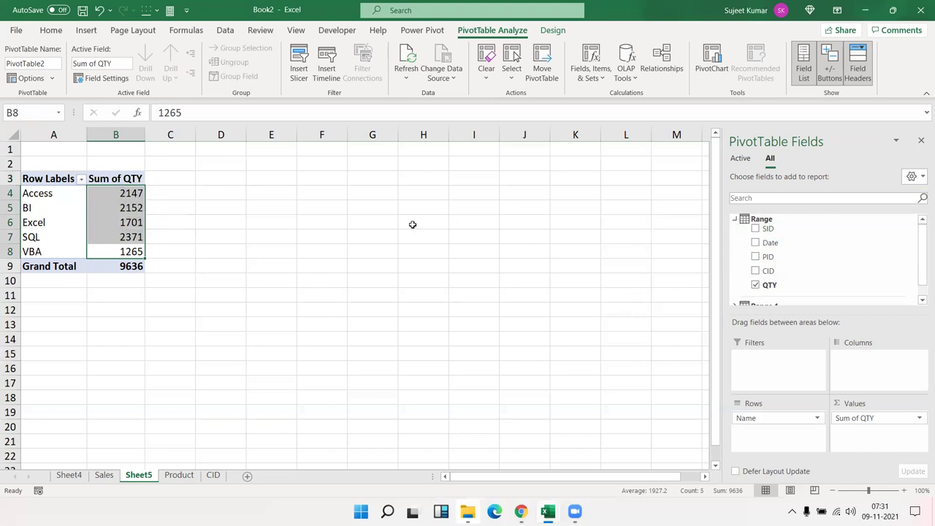
scroll(880, 247, down, 1)
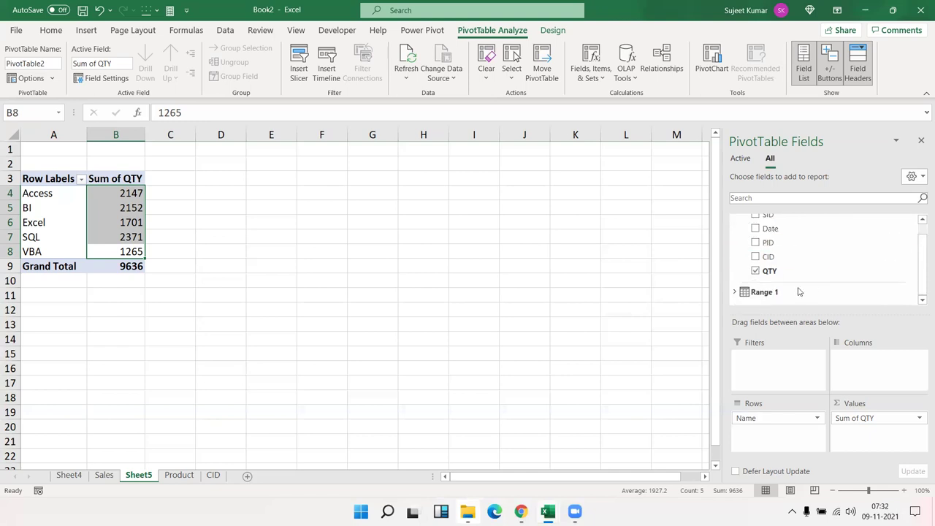
click(736, 292)
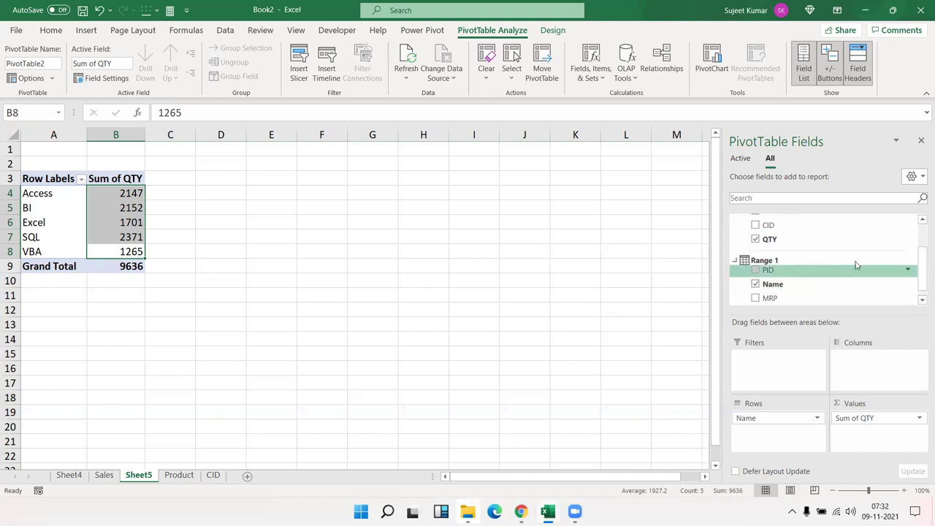
Look over the Fields, Items & Sets options, then choose Delete for the Sheet5 tab.
click(605, 79)
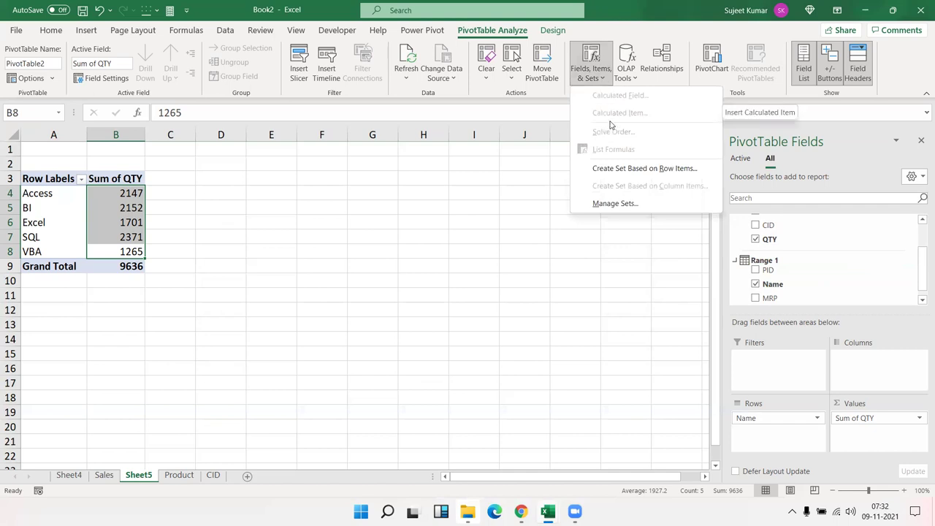
click(422, 192)
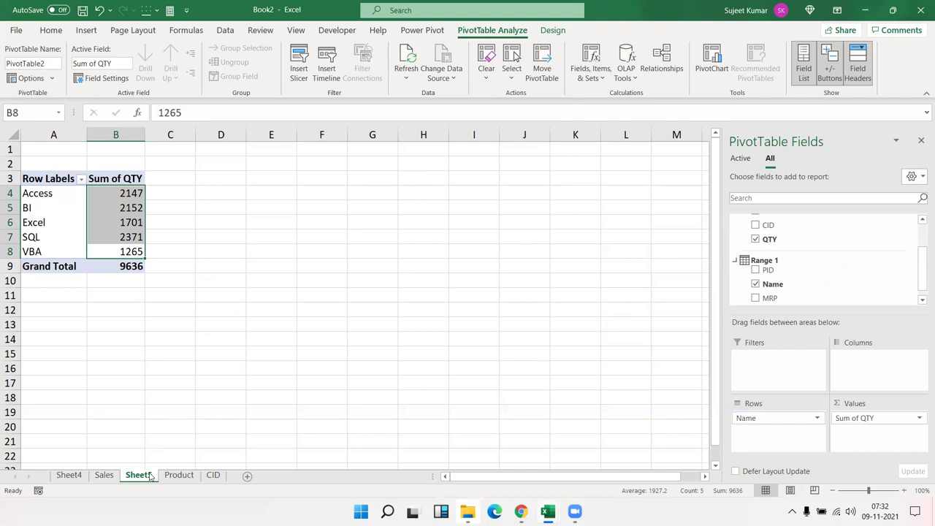
right_click(149, 476)
click(184, 319)
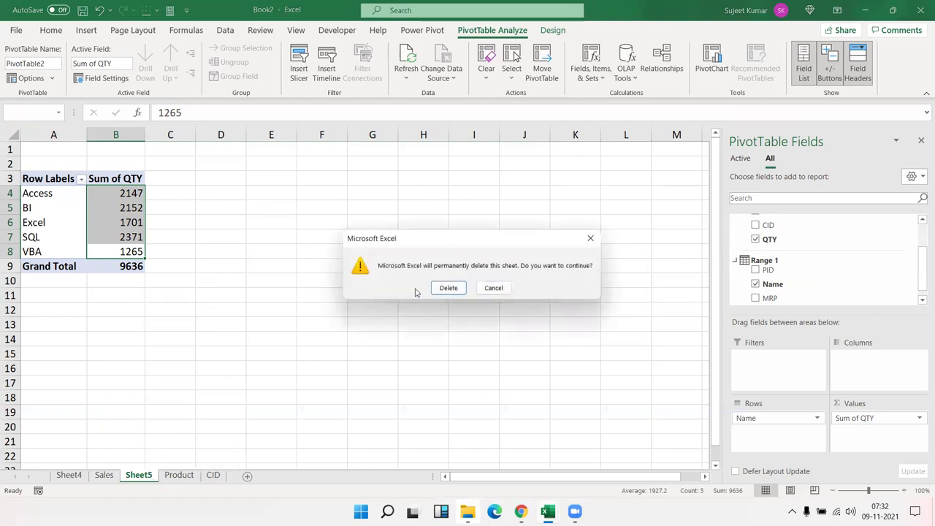
Delete Sheet5 and Sheet4, leaving Sales, Product and CID, and show the Power Pivot tab.
click(435, 289)
click(68, 476)
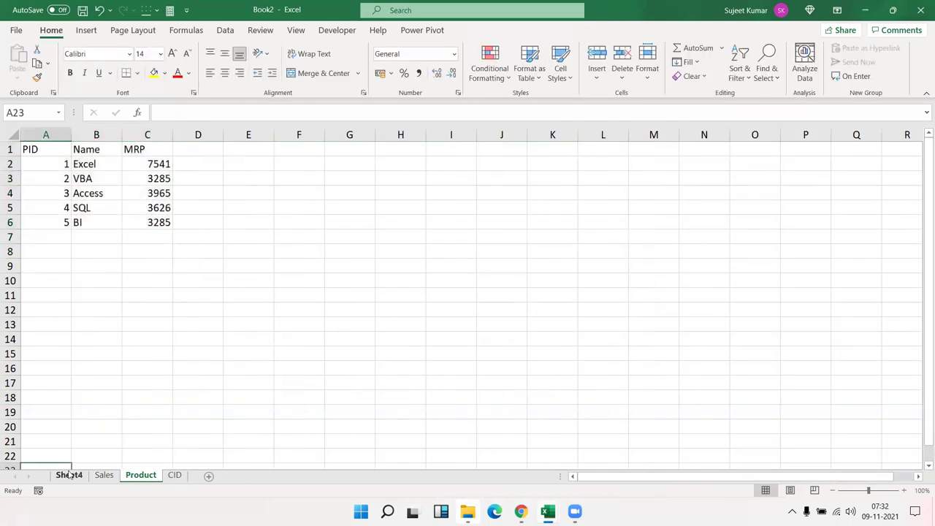
right_click(70, 476)
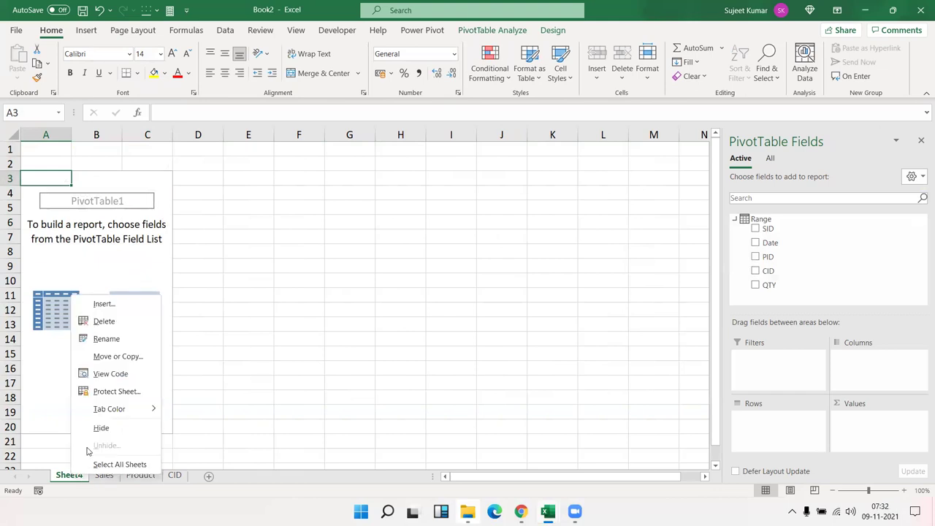
click(134, 329)
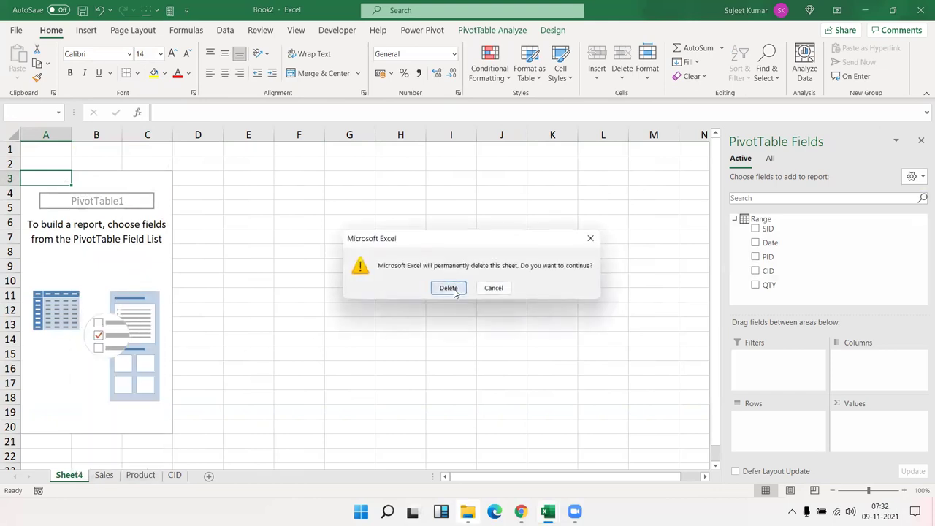
click(440, 290)
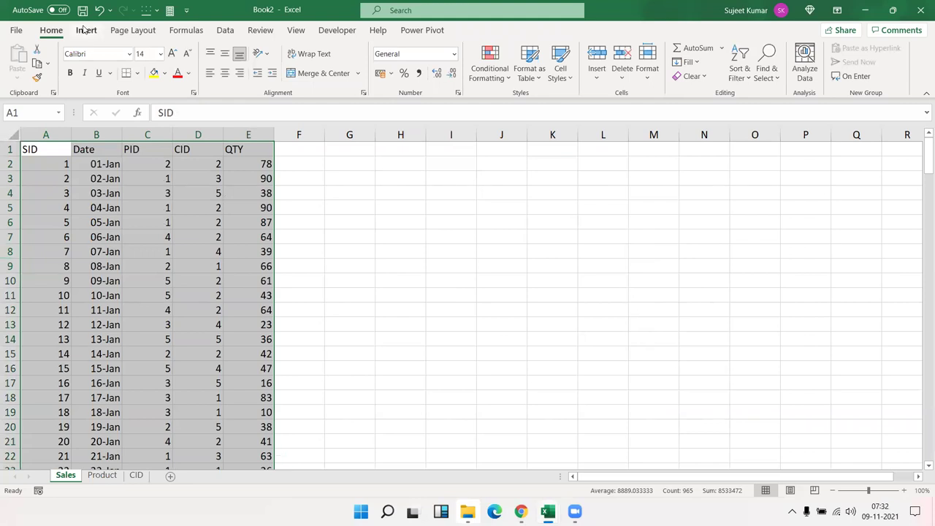
click(416, 30)
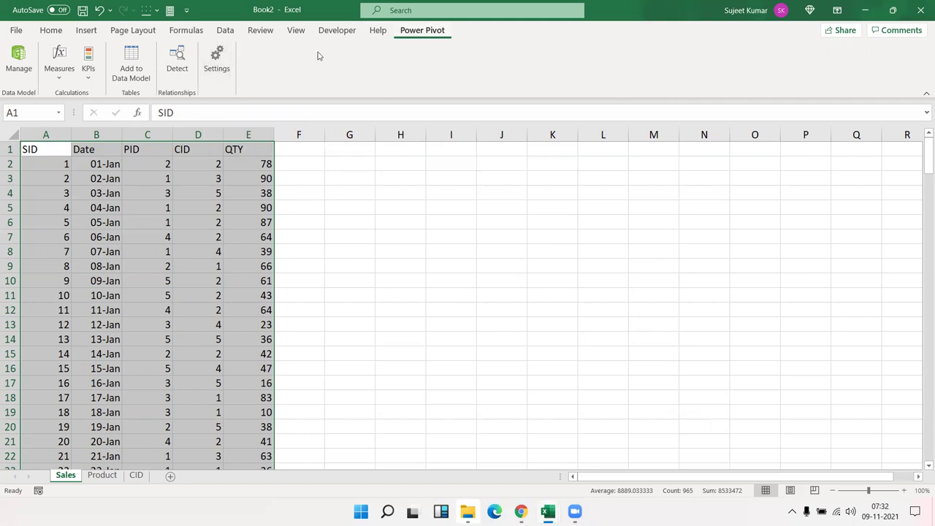
Check the Excel Add-ins list under File > Options > Add-ins and close it unchanged.
click(147, 168)
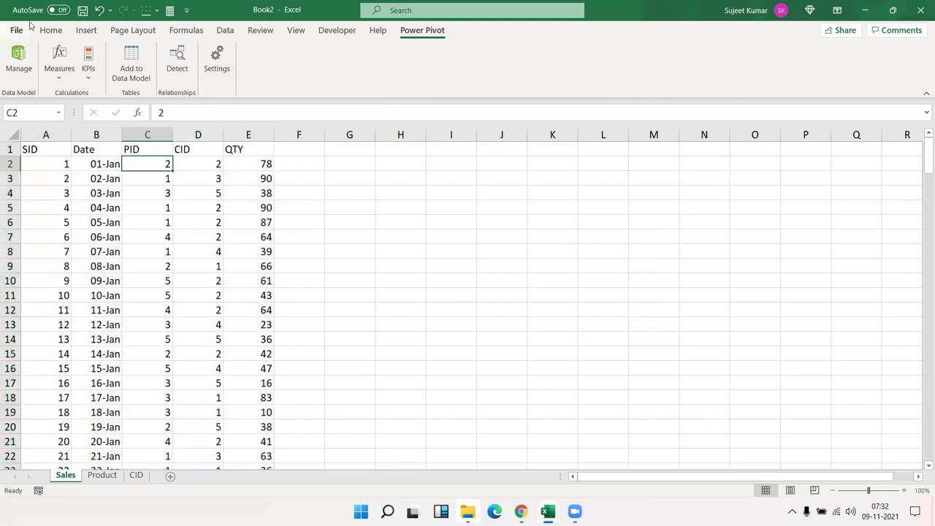
click(18, 30)
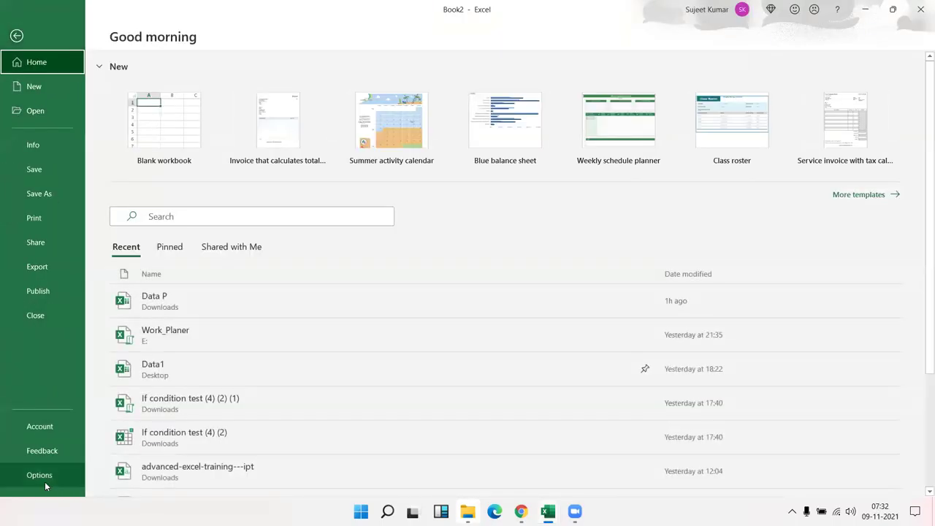
click(45, 480)
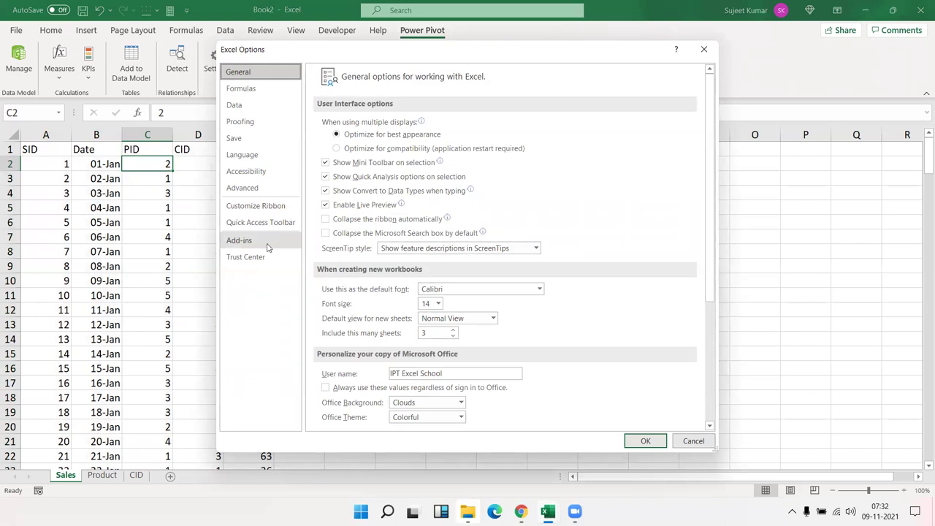
click(267, 248)
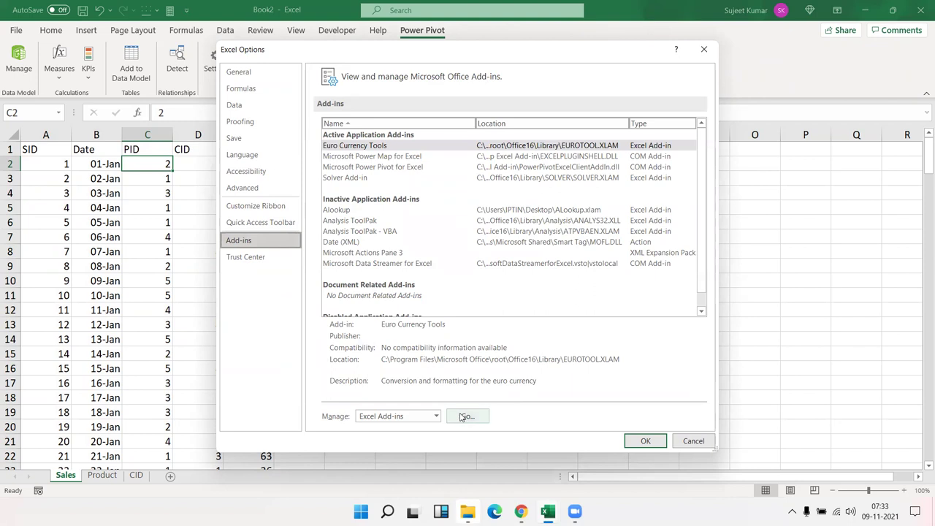
click(461, 417)
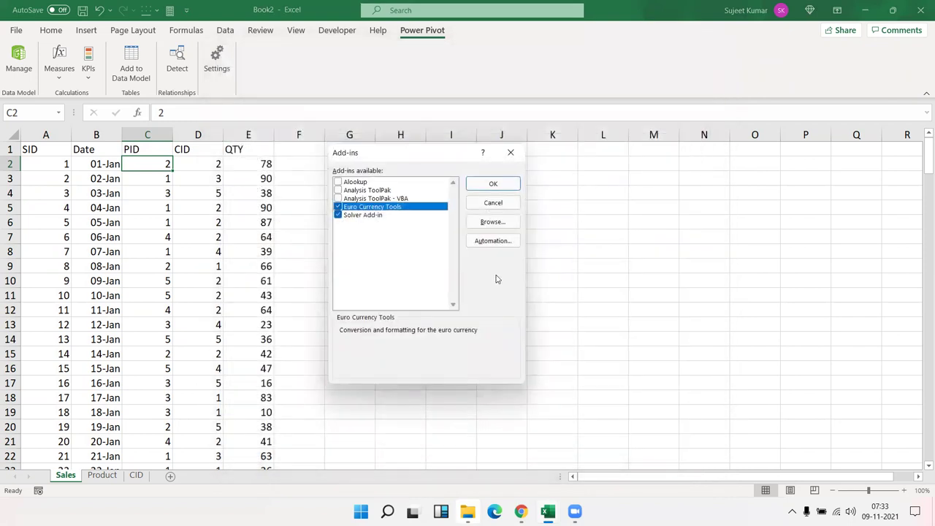
click(502, 205)
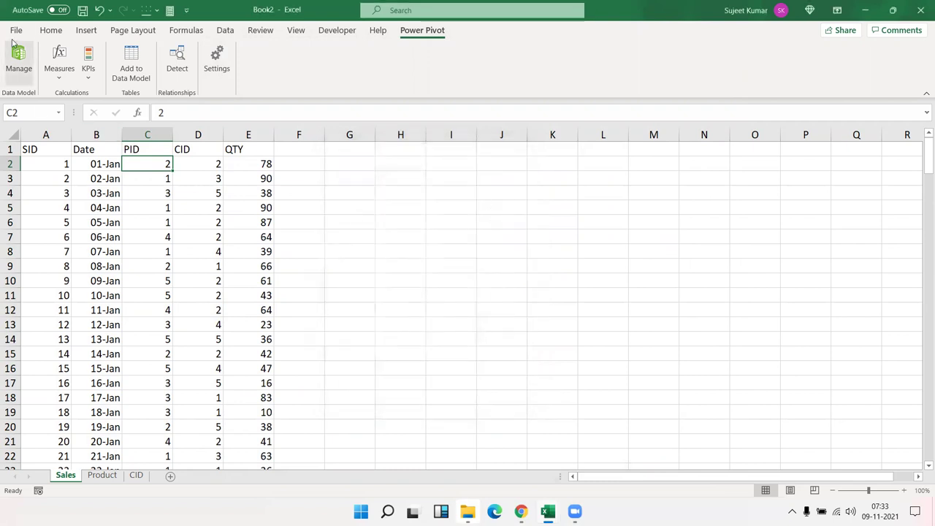
Enable the Power Pivot COM add-in through File > Options > Add-ins > COM Add-ins.
click(16, 30)
click(51, 478)
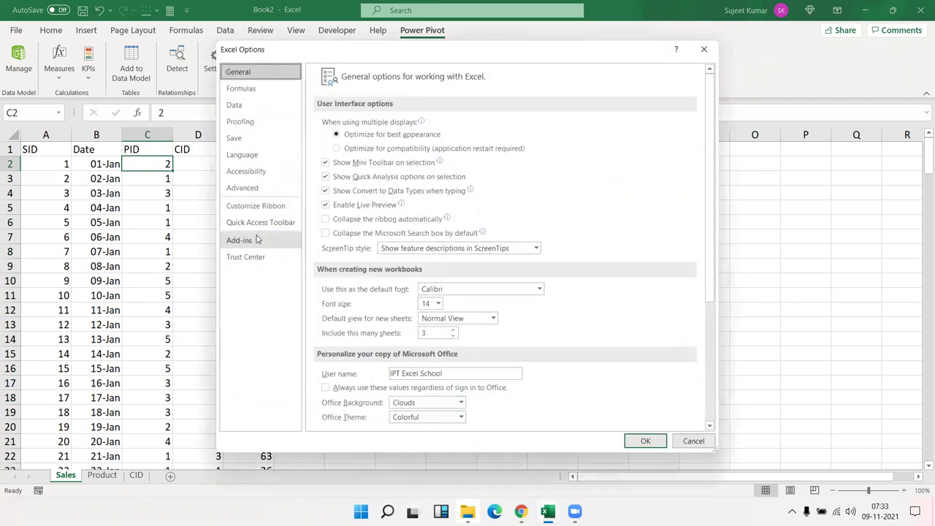
click(256, 241)
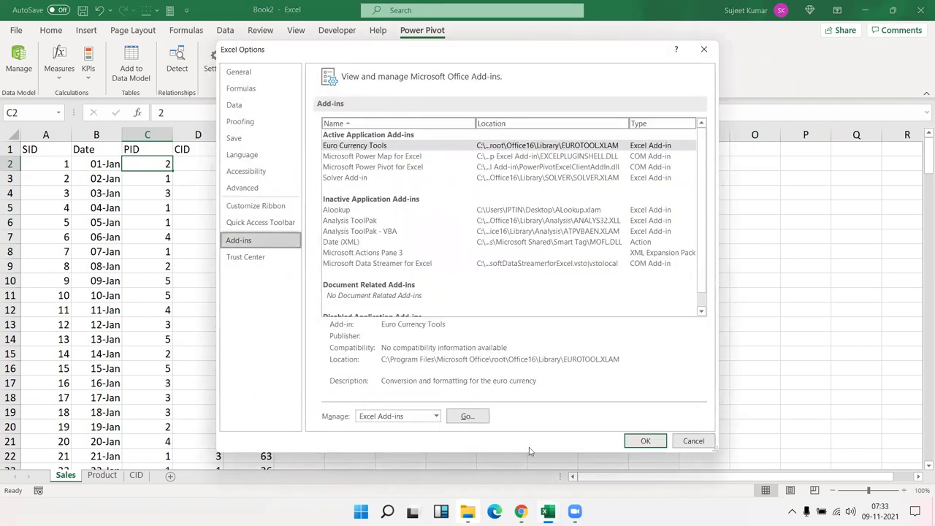
click(389, 421)
click(388, 442)
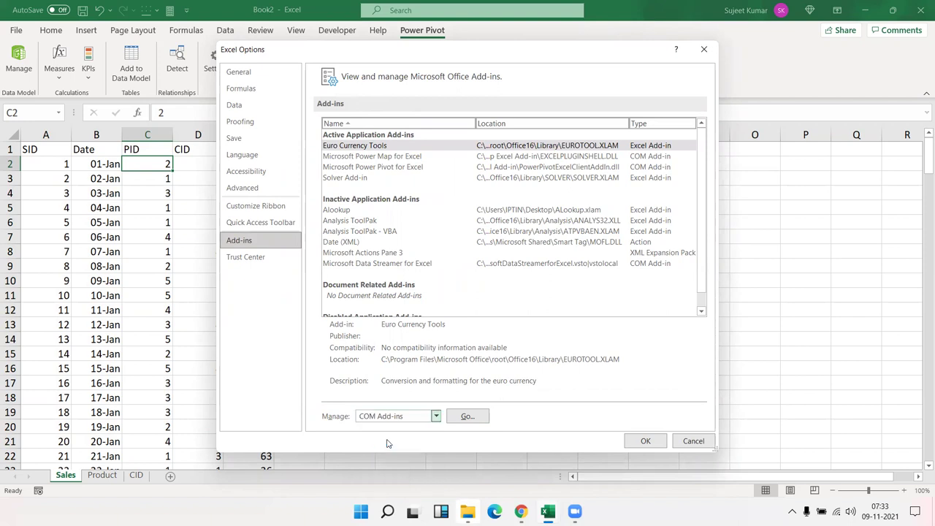
click(467, 417)
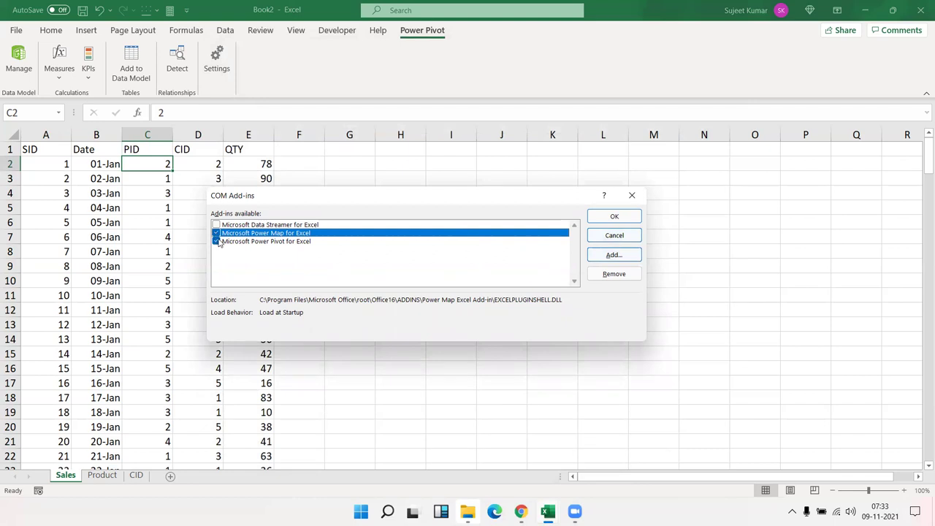
click(627, 198)
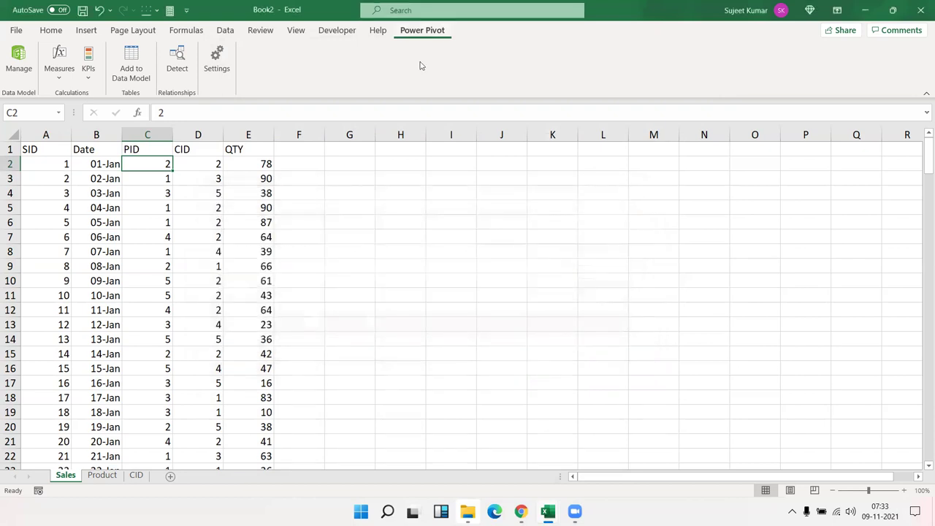
click(110, 192)
click(163, 182)
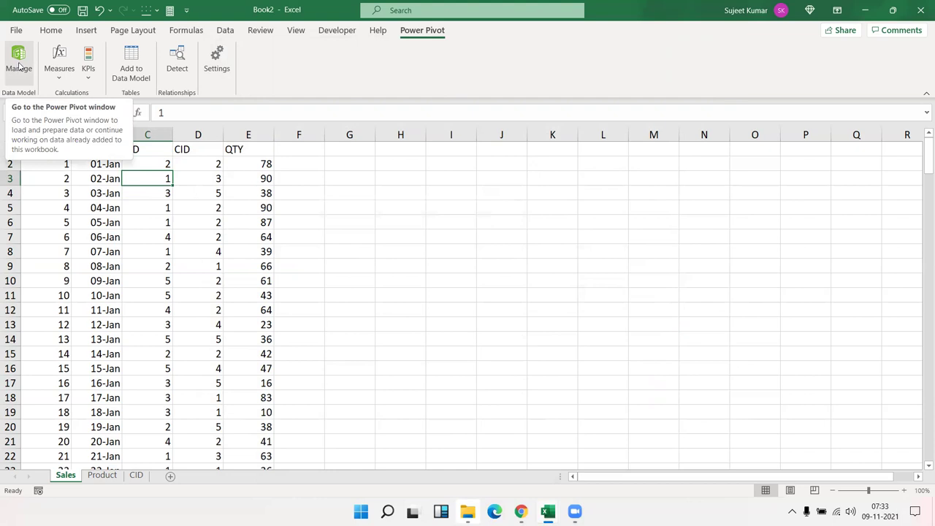
click(20, 66)
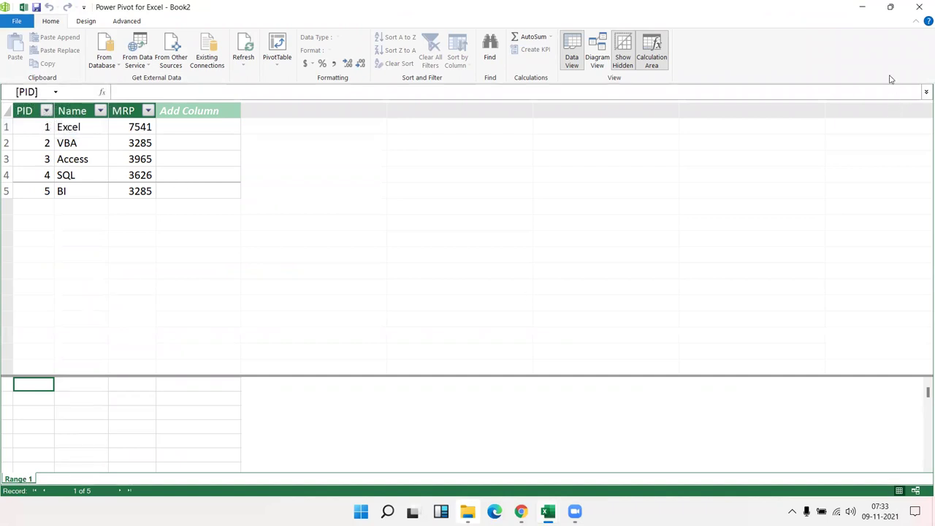
key(alt+Tab)
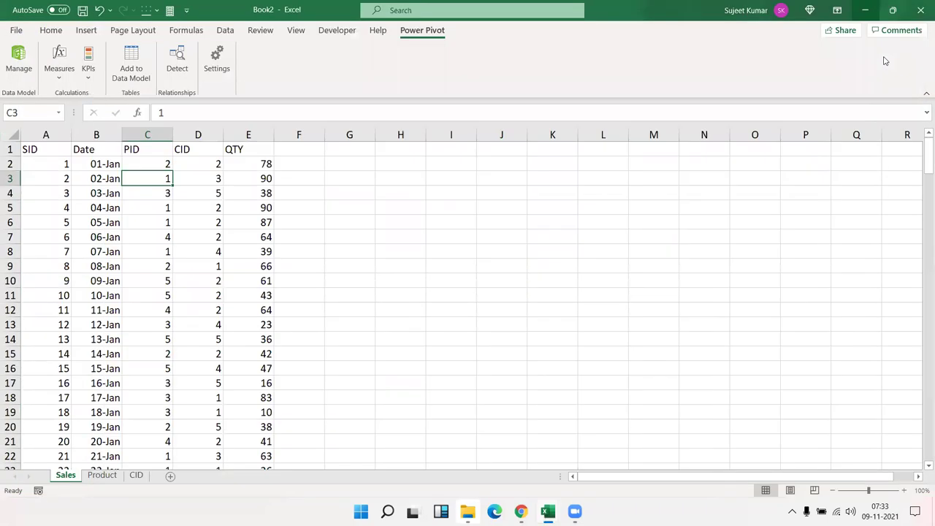
click(26, 152)
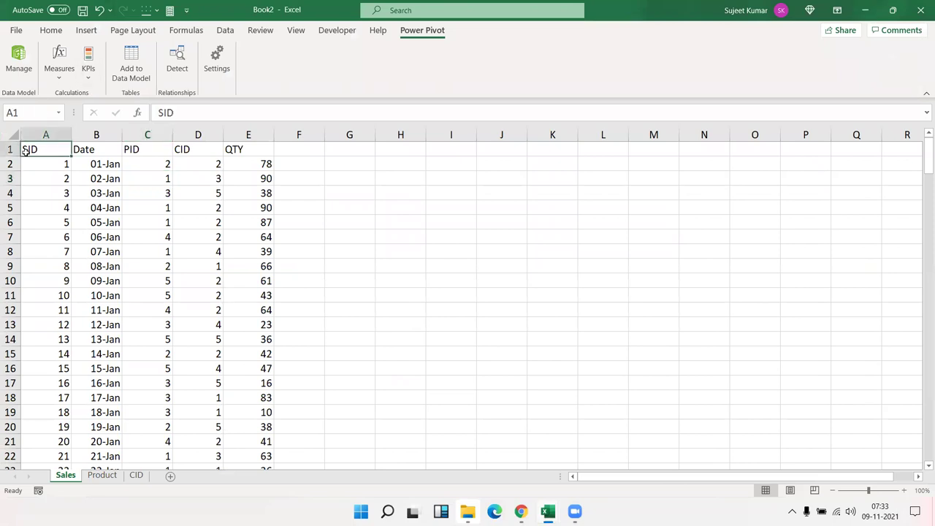
Add the full Sales range with headers to the Data Model as Table1 (192 records).
key(ctrl+shift+Right)
key(ctrl+shift+Down)
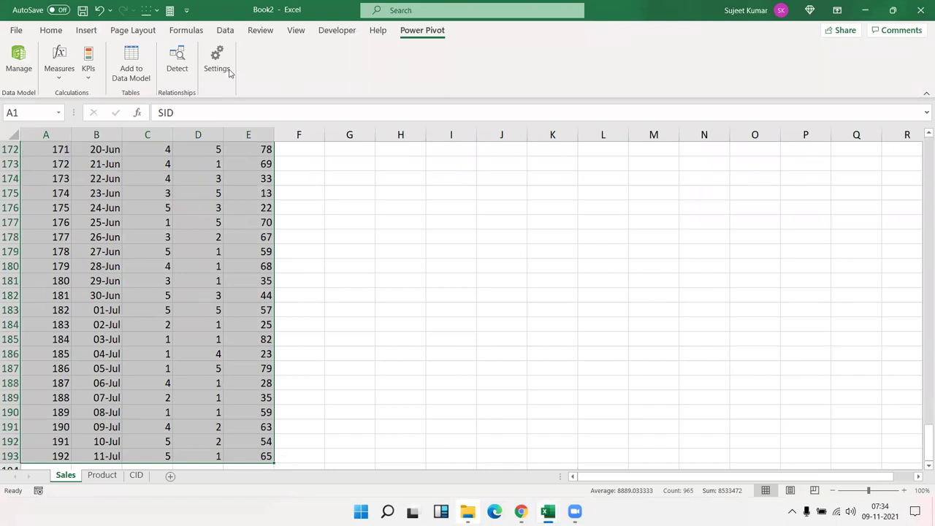
click(144, 71)
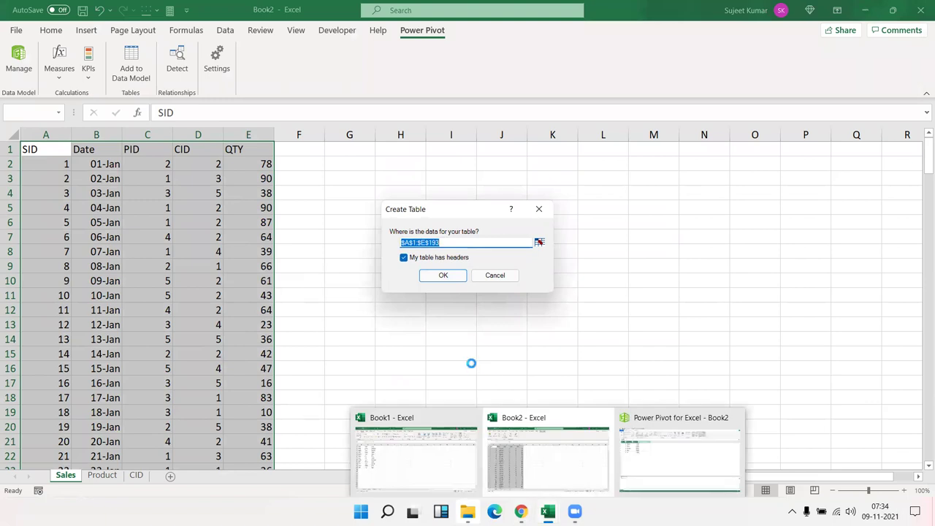
click(444, 276)
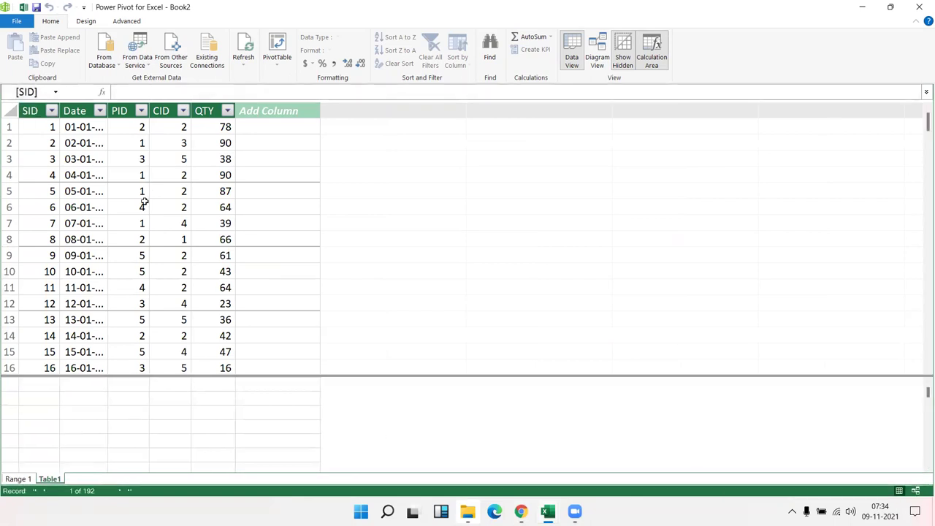
Return to the Excel workbook and go to the CID sheet.
click(40, 384)
key(alt+Tab)
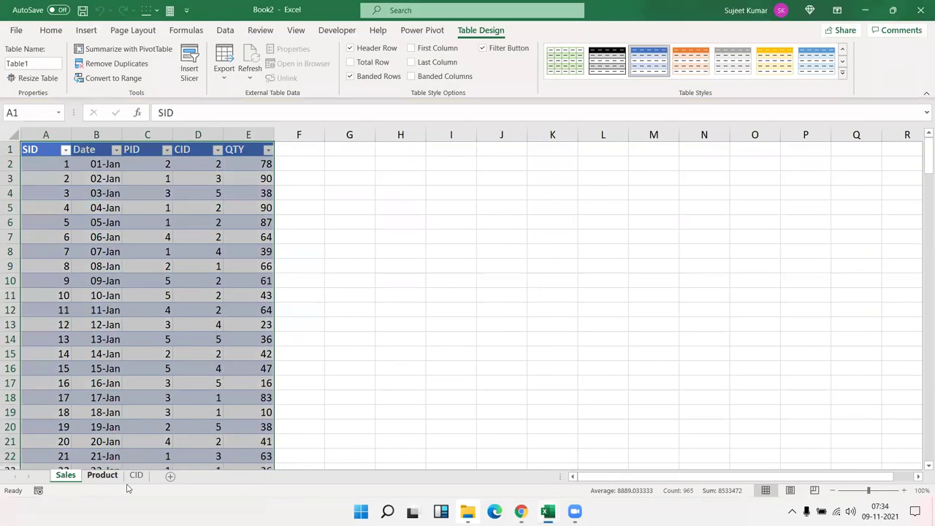
click(136, 476)
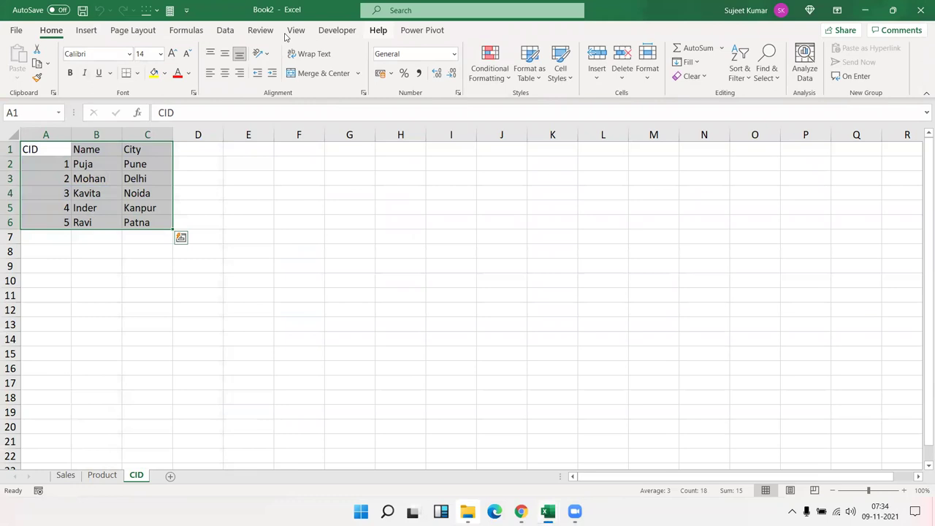
Add the CID sheet's $A$1:$C$6 customer range with headers to the model as Table2.
click(422, 30)
click(21, 60)
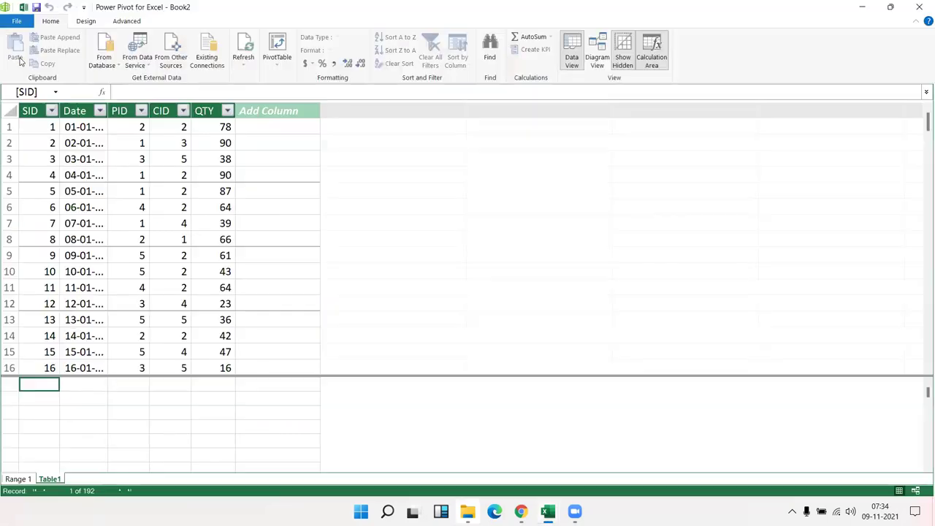
key(alt+Tab)
click(131, 69)
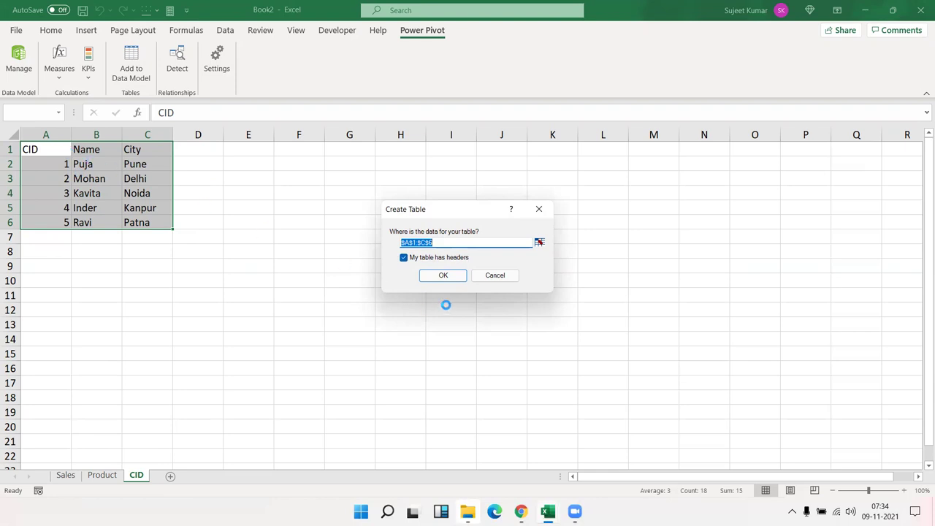
click(443, 280)
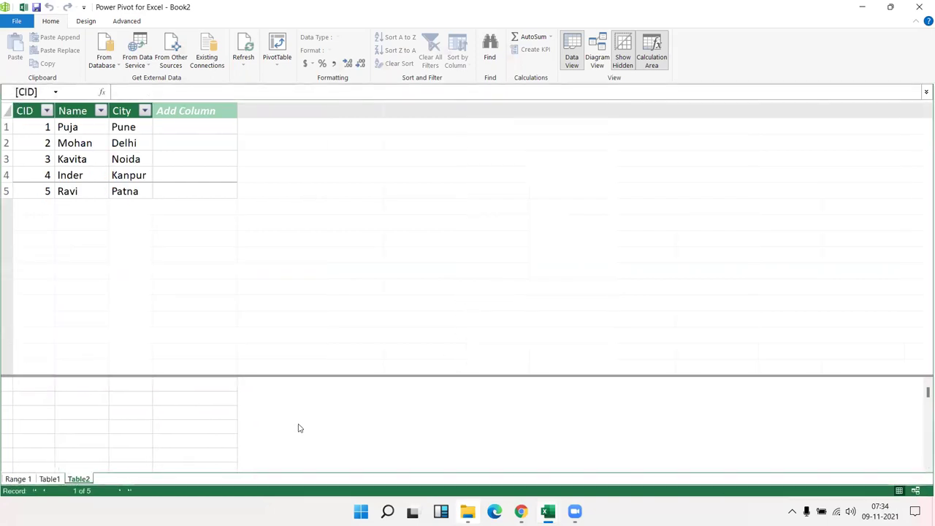
click(19, 479)
Rename Table1 to Sales, the product table to Product, and Table2 to Cust.
double_click(48, 479)
text(Sales)
key(Return)
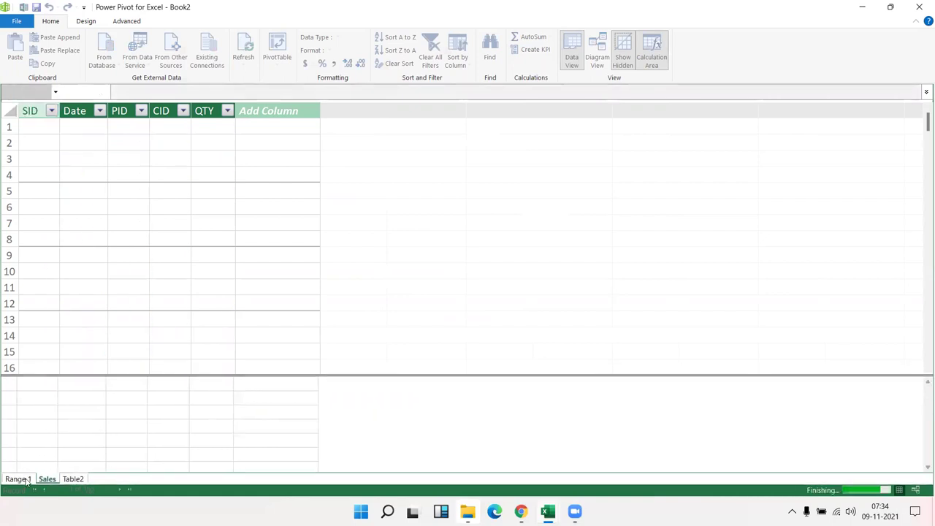
double_click(27, 479)
text(Product)
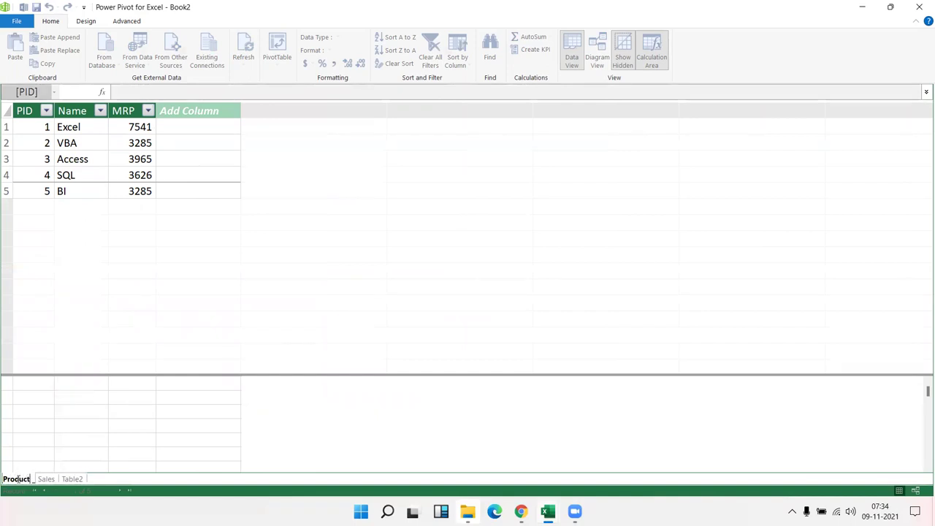
click(71, 420)
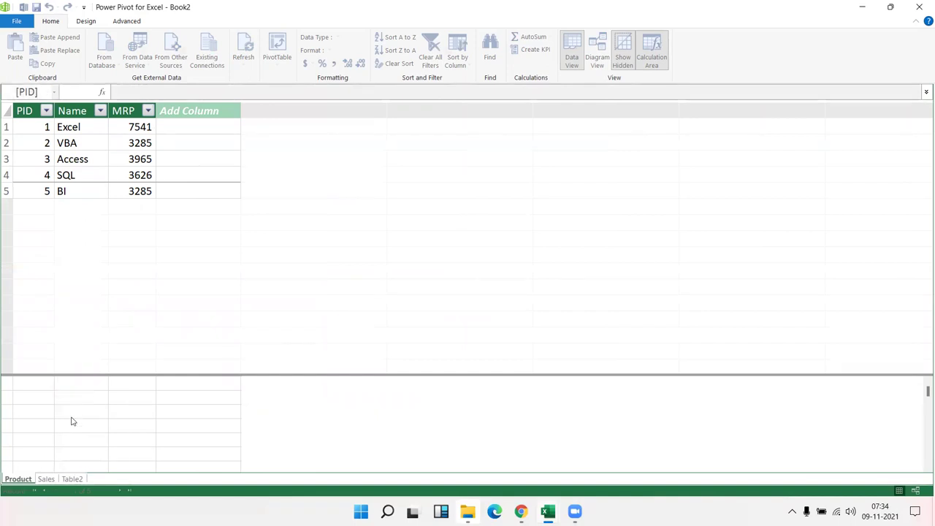
double_click(71, 479)
text(Cust)
click(106, 386)
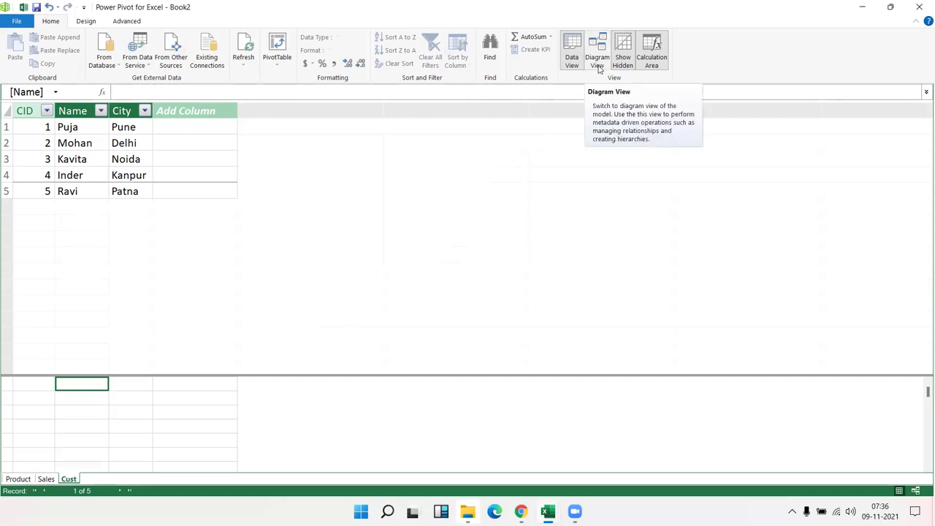
In Diagram View, enlarge the Sales table and move it below Product and Cust.
click(599, 65)
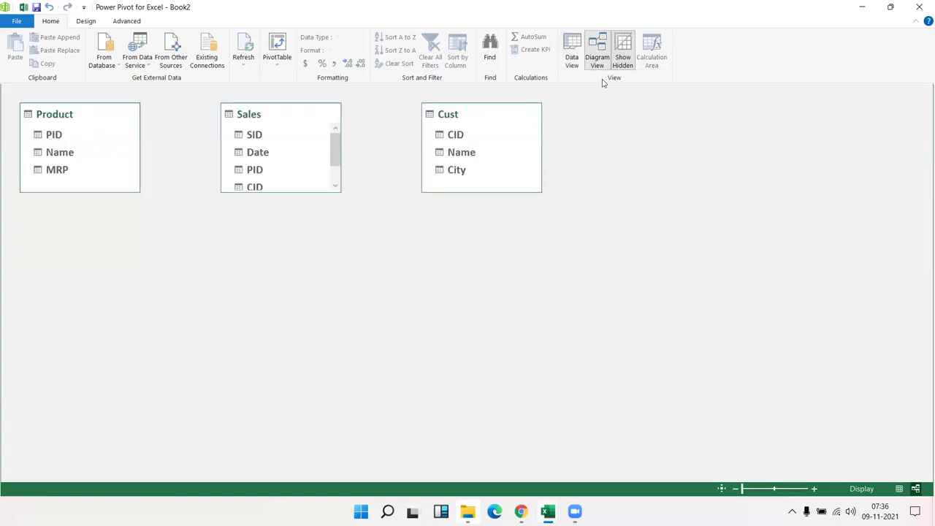
mouse_move(338, 178)
drag(340, 193, 361, 290)
mouse_move(286, 115)
mouse_down()
mouse_move(299, 198)
mouse_move(291, 213)
mouse_up()
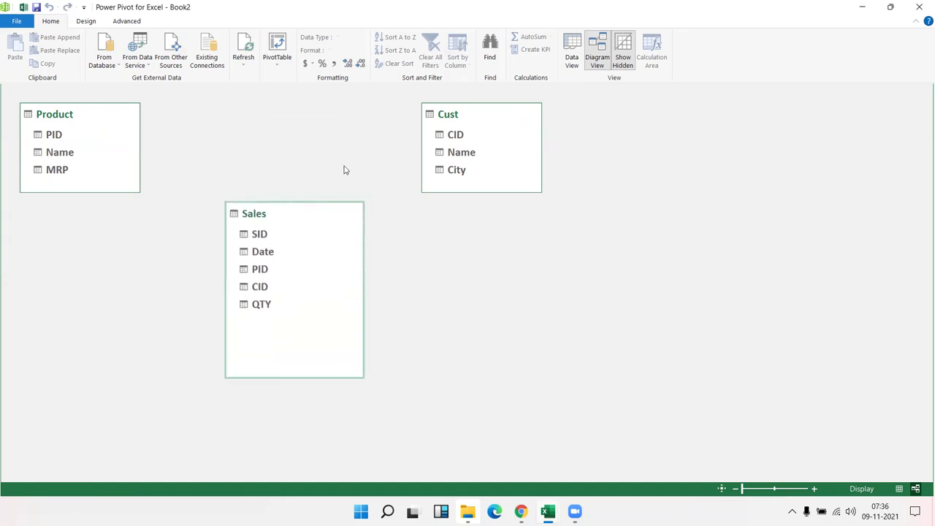
Link Product PID to Sales PID and Cust CID to Sales CID, then return to Data View.
click(46, 136)
drag(46, 136, 265, 270)
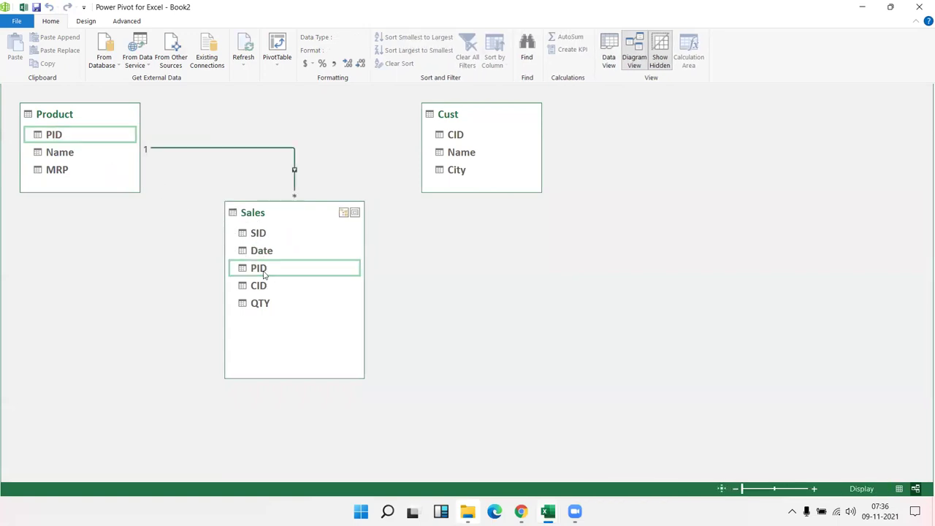
drag(459, 140, 280, 250)
mouse_move(468, 114)
mouse_move(455, 134)
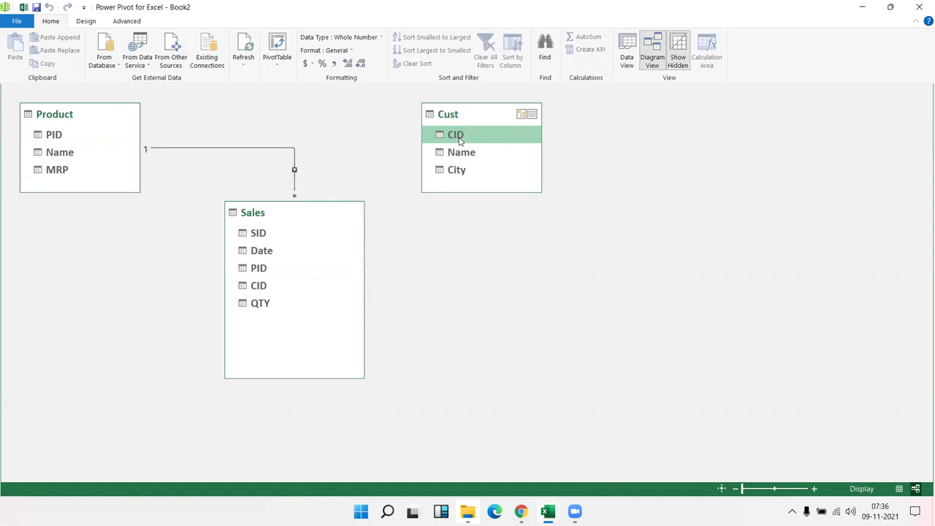
drag(280, 250, 256, 291)
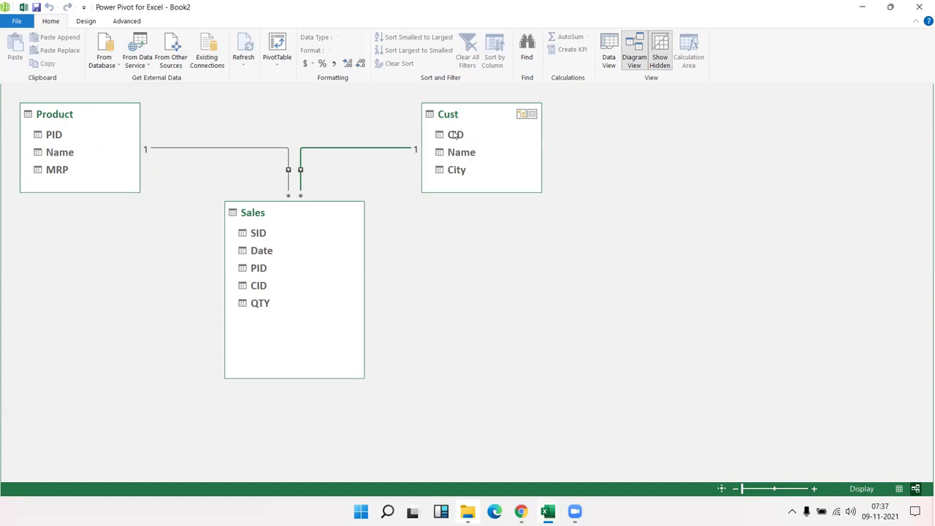
click(301, 176)
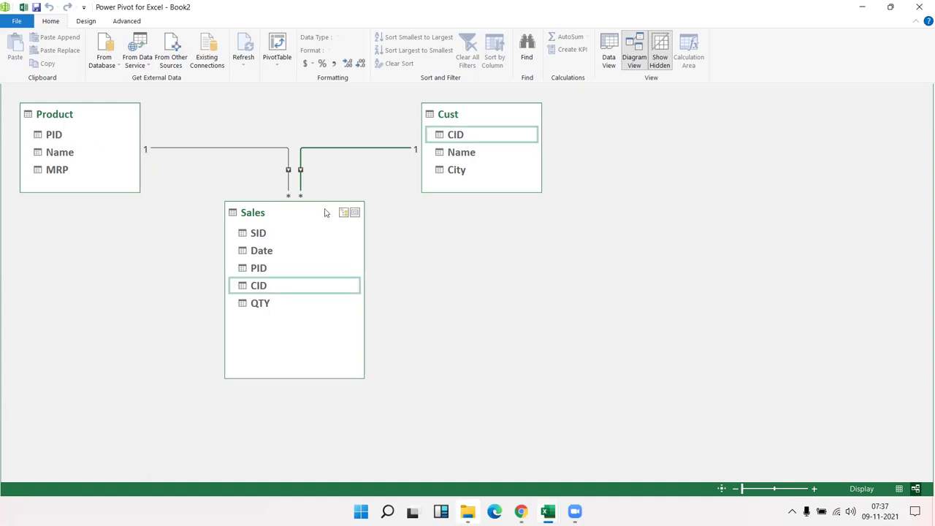
click(609, 61)
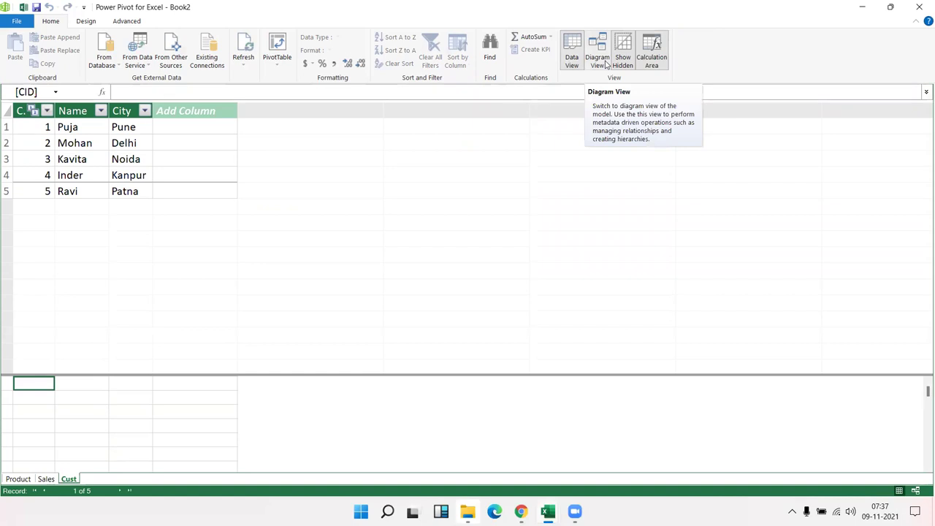
Add a new column named MRP to the Sales table.
click(42, 481)
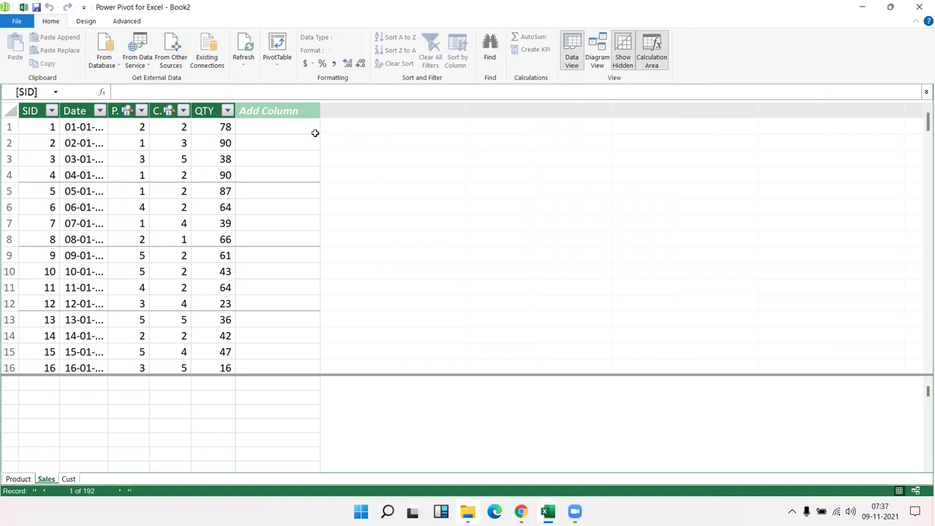
click(265, 110)
double_click(265, 110)
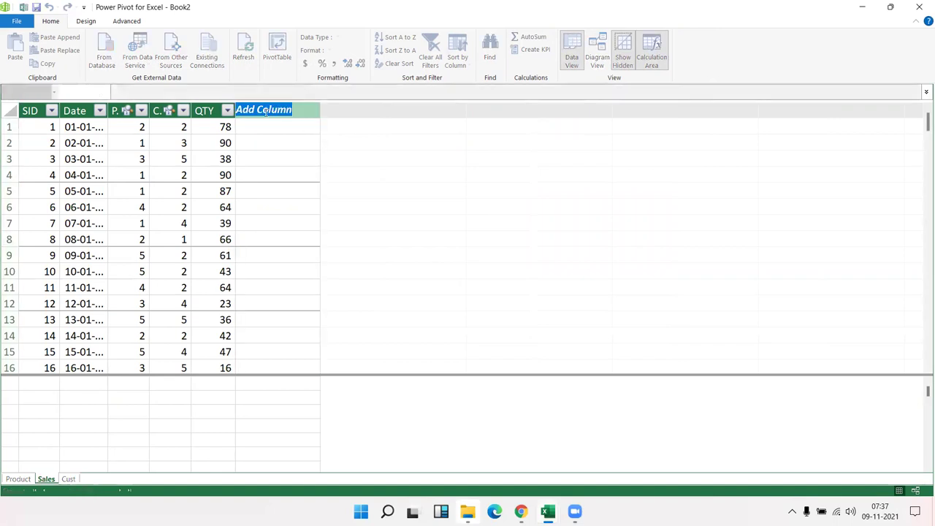
text(MRP)
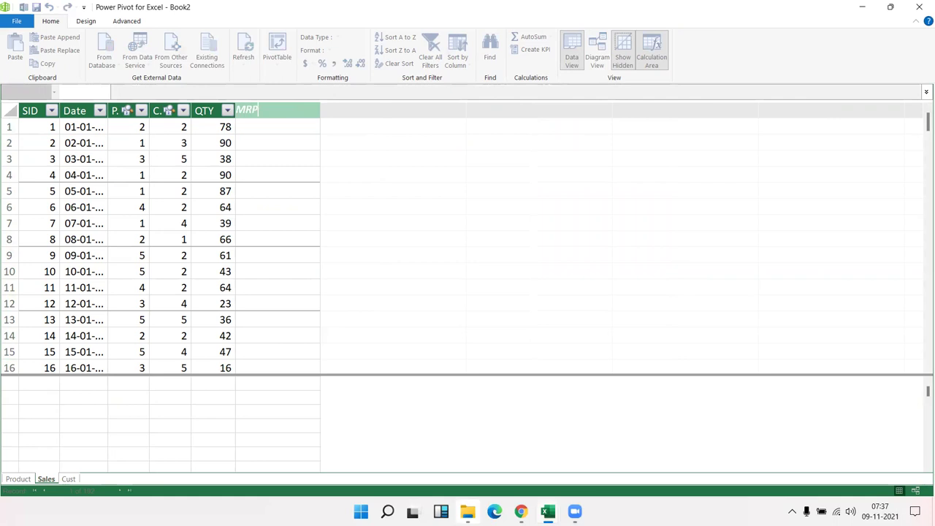
key(Return)
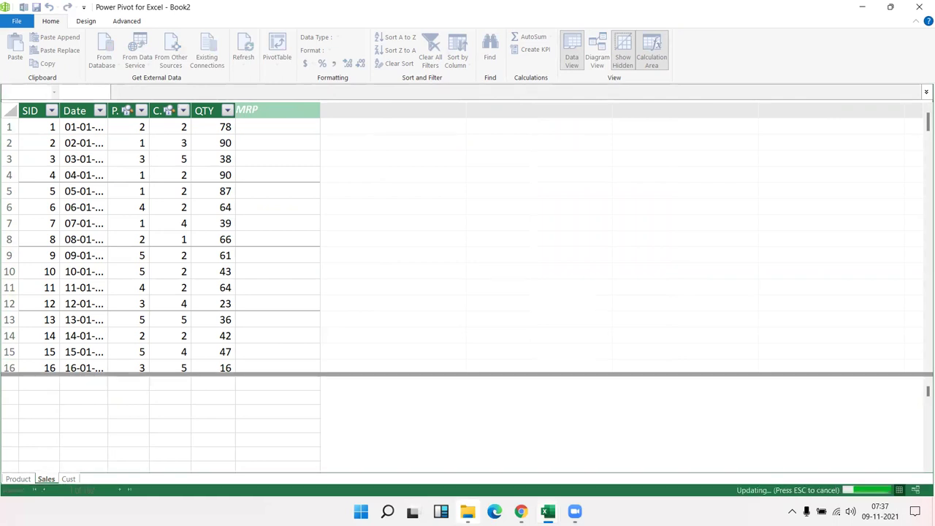
Fill the MRP column with the formula =RELATED('Product'[MRP]).
click(252, 129)
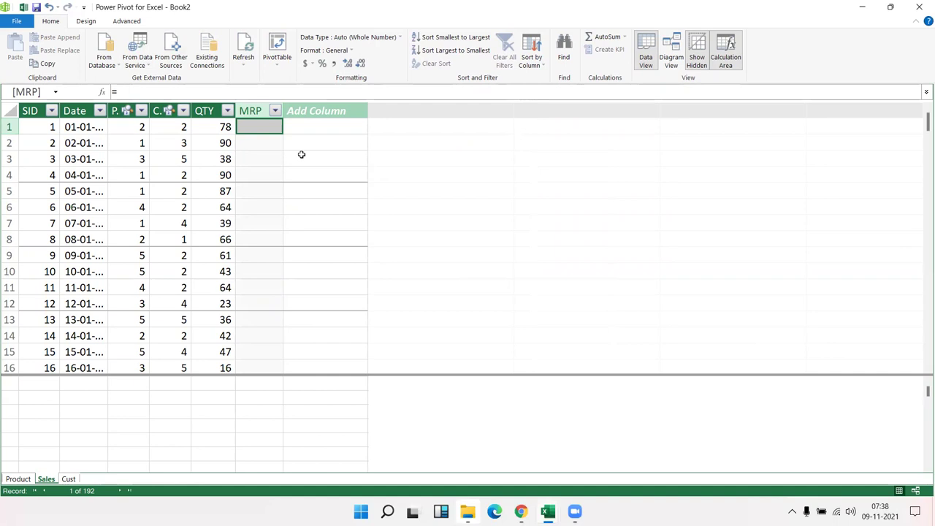
text(=)
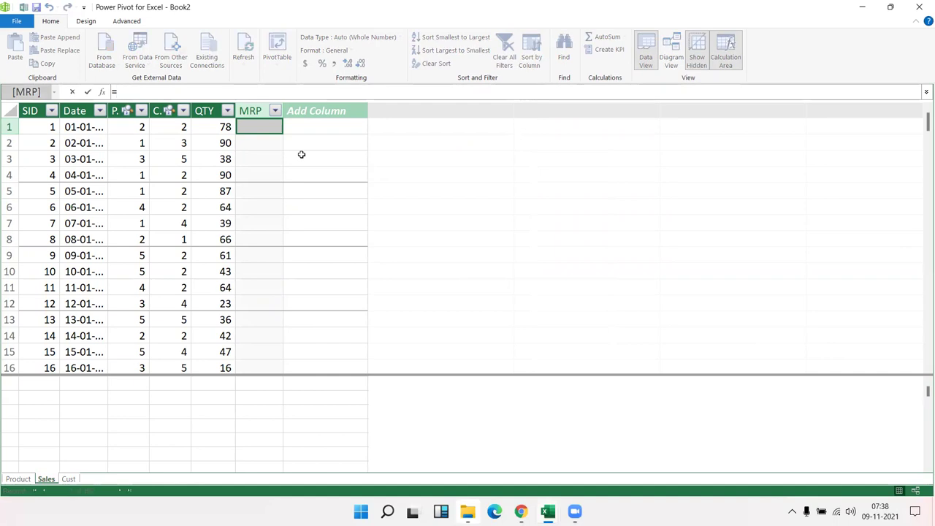
text(re)
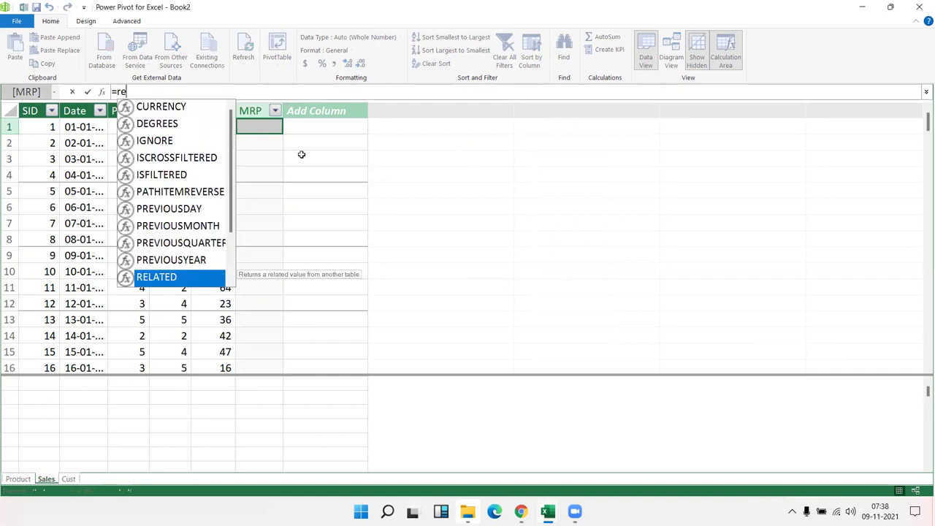
key(Tab)
key(Down)
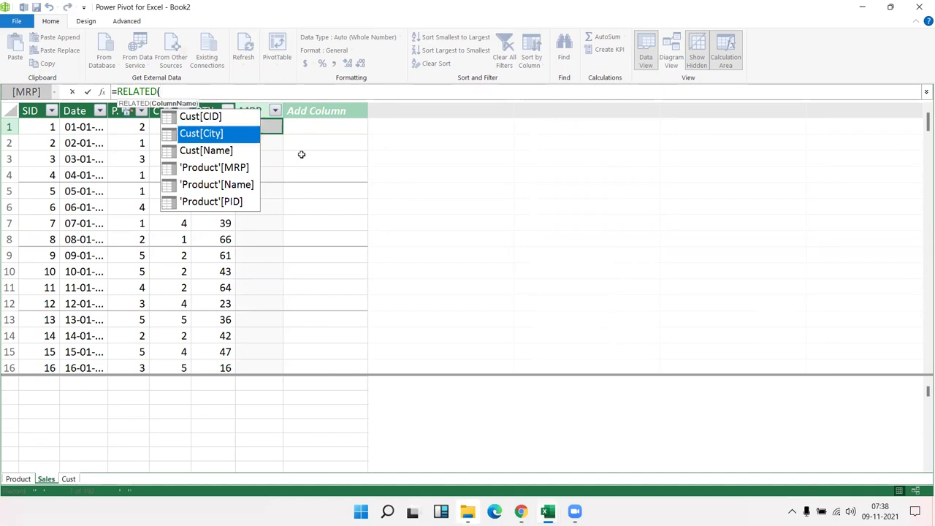
key(Down)
key(Down)
key(Tab)
text())
key(Return)
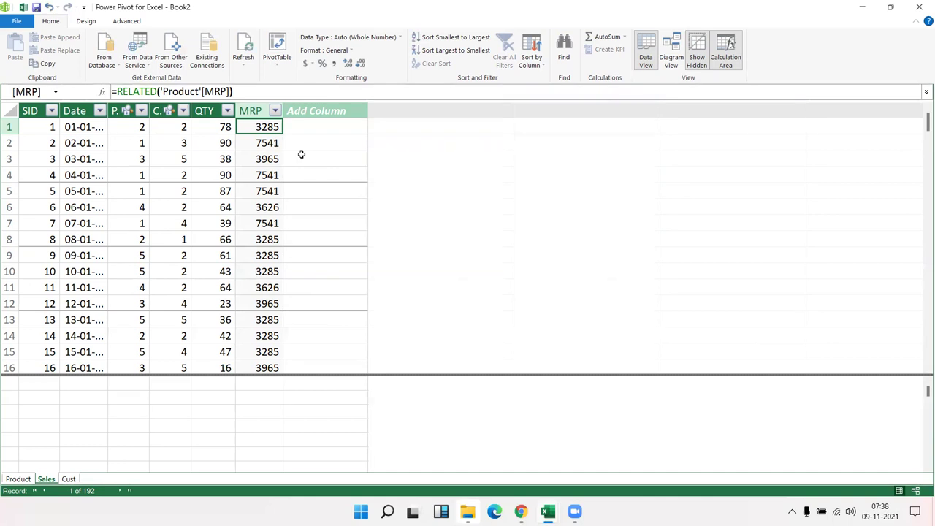
click(253, 94)
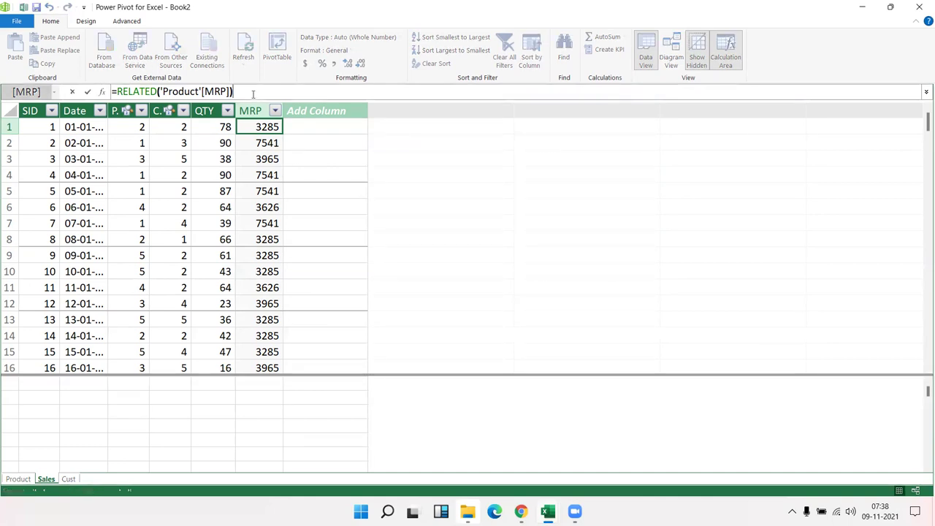
Rename the MRP column to AMT.
double_click(249, 109)
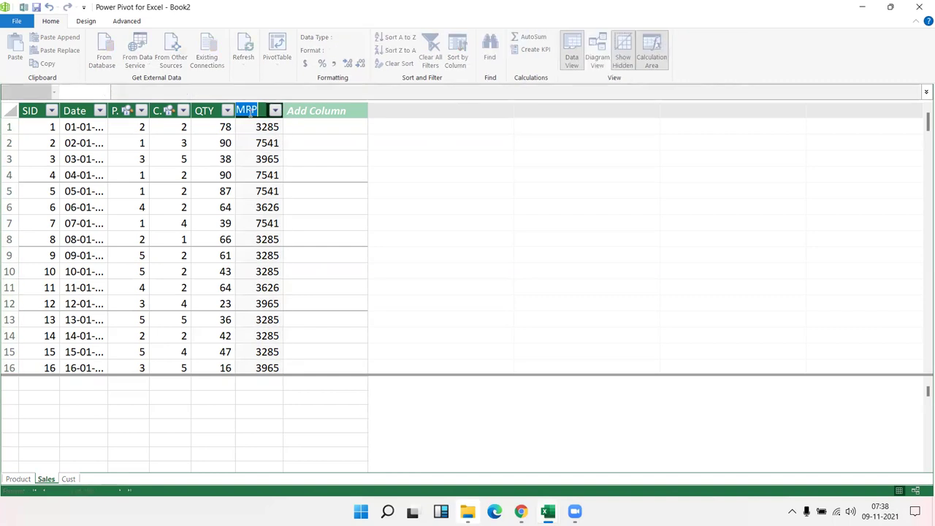
text(AMT)
key(Return)
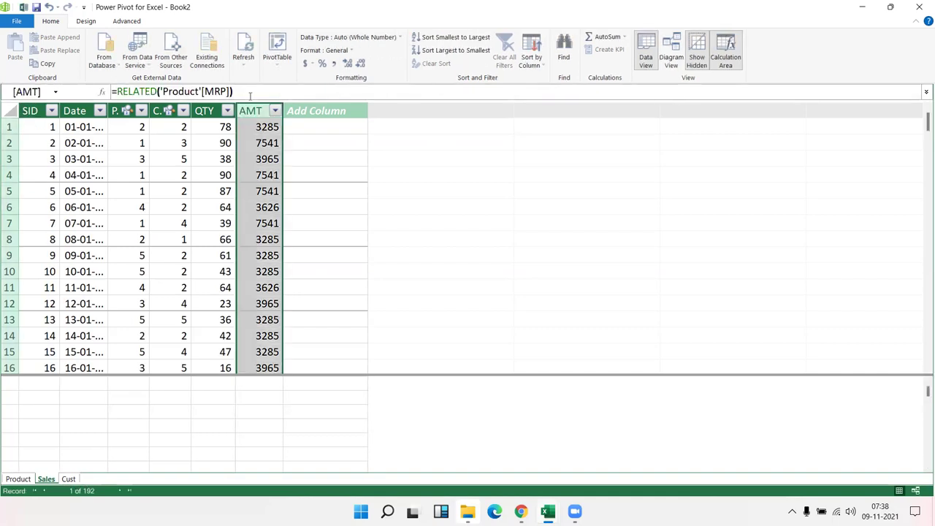
Change the AMT formula to =RELATED('Product'[MRP])*Sales[QTY].
click(250, 96)
text(*)
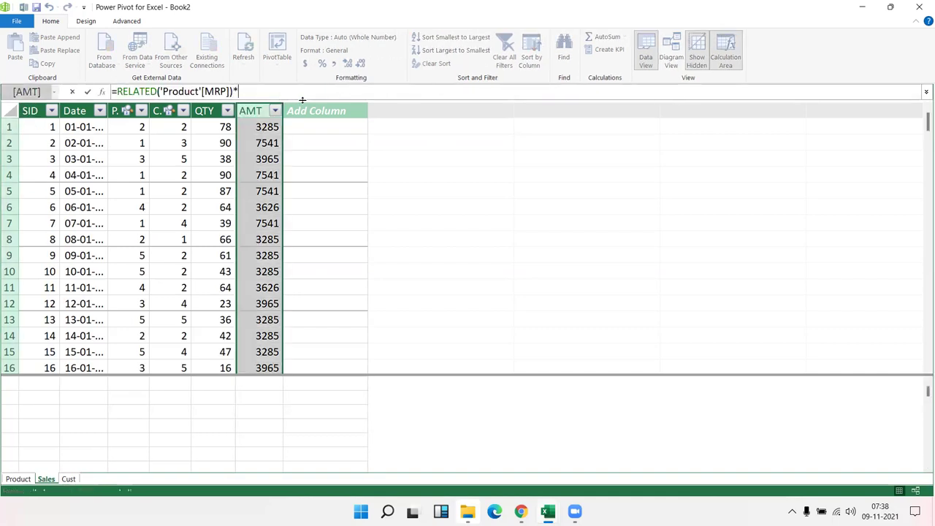
text(qty)
key(Down)
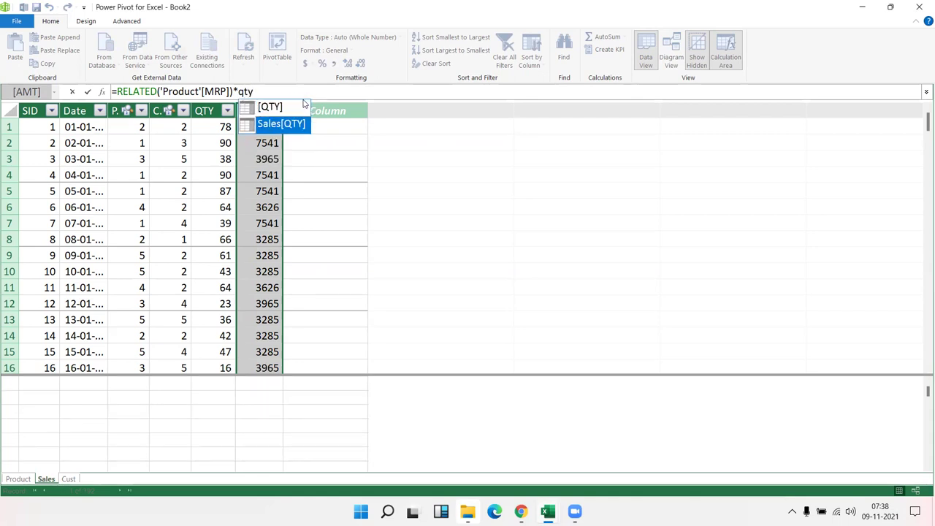
key(Tab)
key(Return)
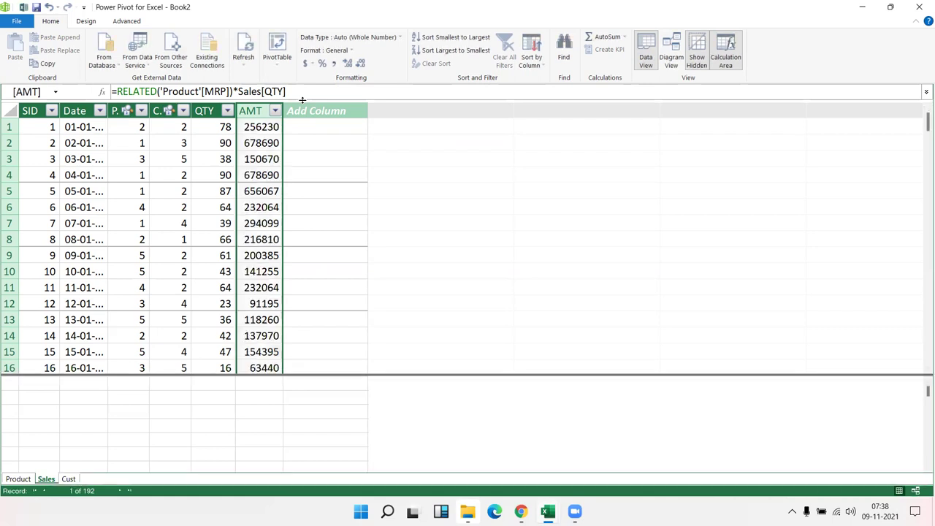
click(305, 110)
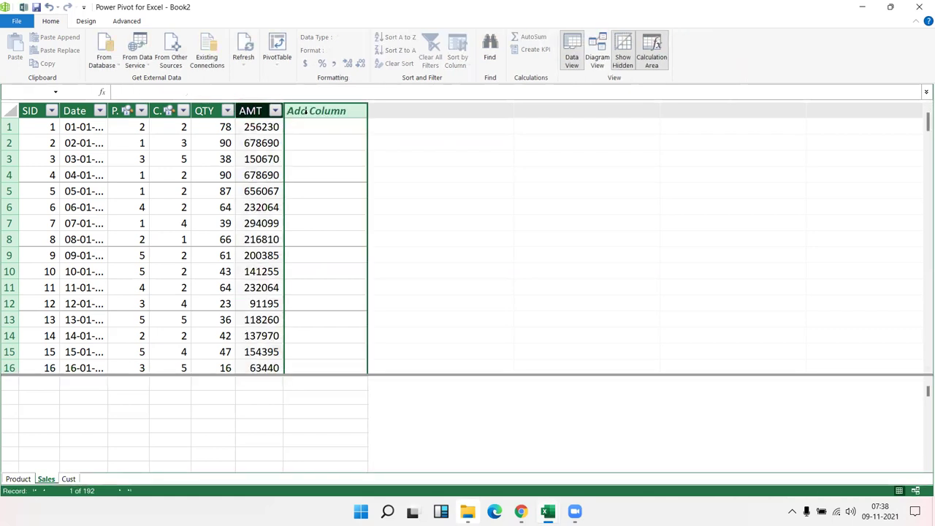
Name the new blank Sales column GST.
double_click(306, 110)
text(GST)
key(Return)
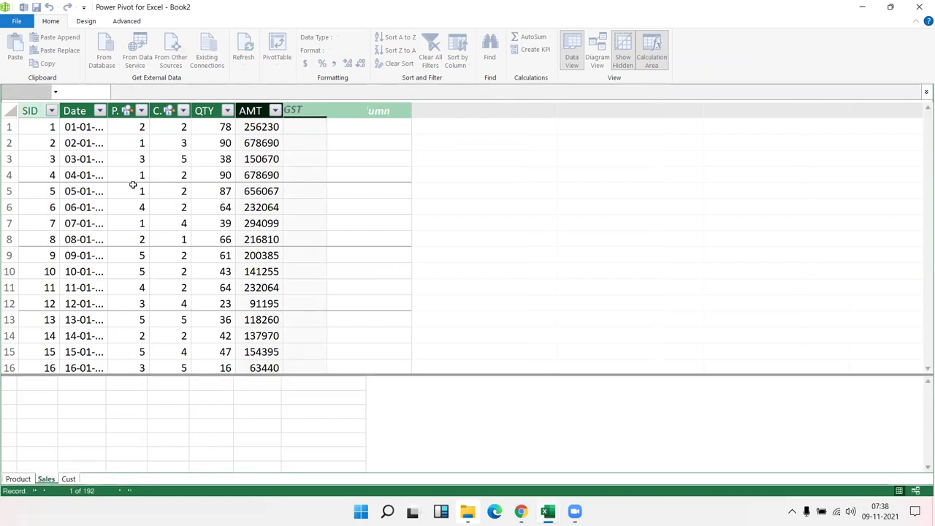
Begin a formula in the first GST cell, trying function suggestions without settling on one.
click(290, 128)
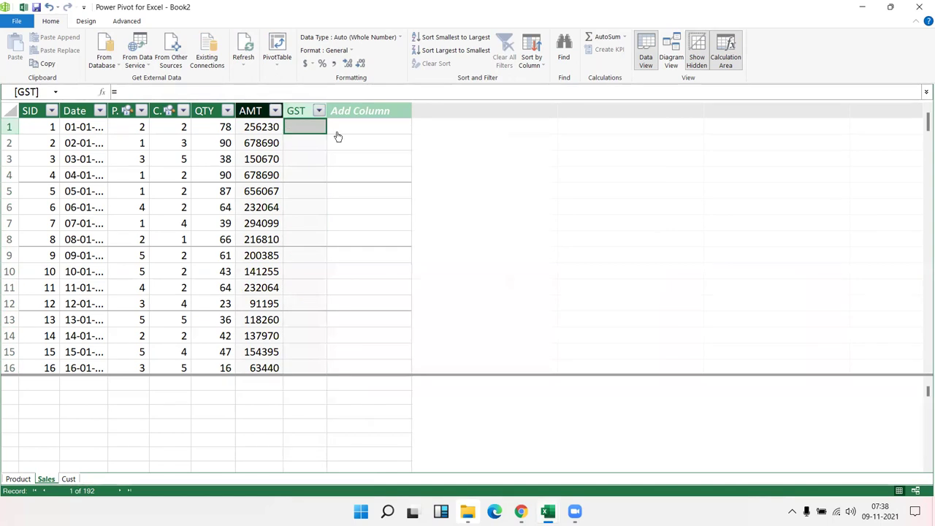
text(=)
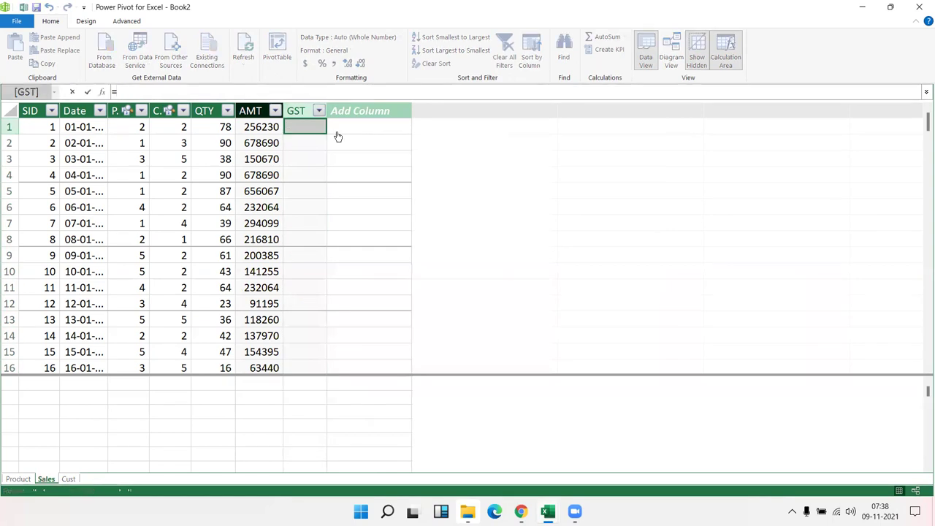
text(r)
key(Down)
key(Down)
key(Down)
key(Down)
key(Down)
key(Down)
key(Down)
key(Down)
key(Down)
key(Down)
key(Down)
key(Down)
key(Down)
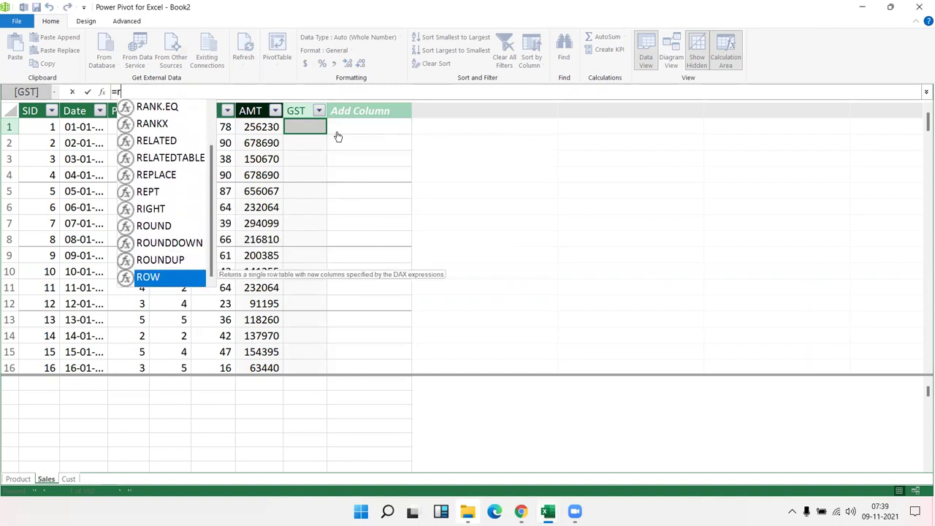
key(Up)
key(Up)
key(Up)
key(Up)
key(Up)
key(Up)
key(Up)
key(Up)
key(Up)
key(Up)
key(Up)
key(Up)
key(Up)
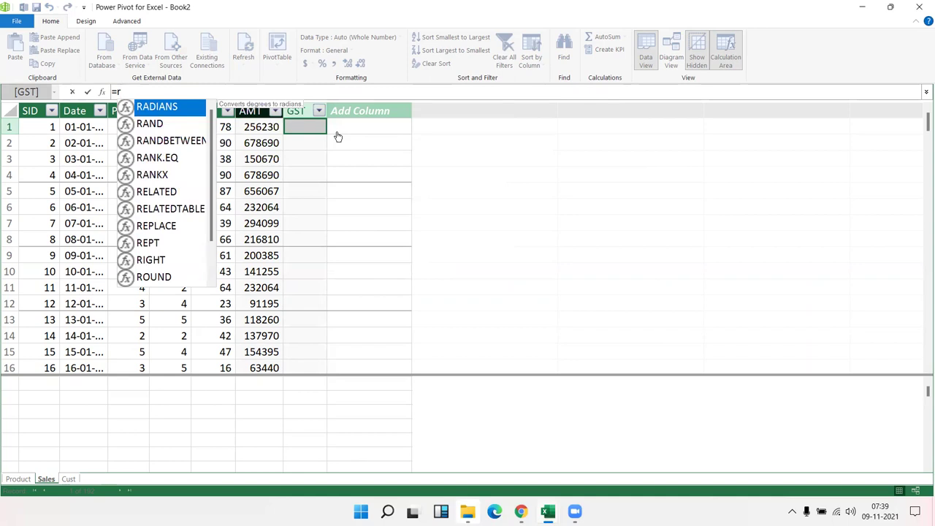
text(ou)
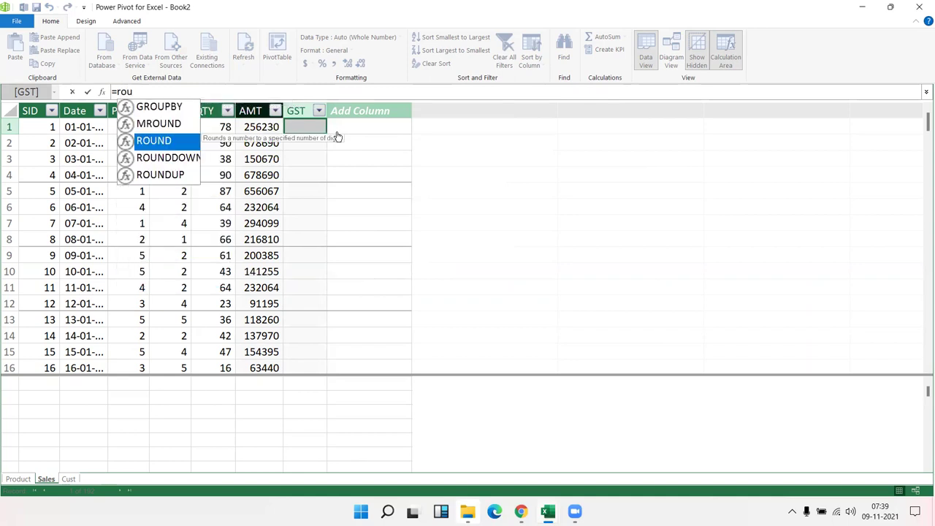
key(BackSpace)
key(BackSpace)
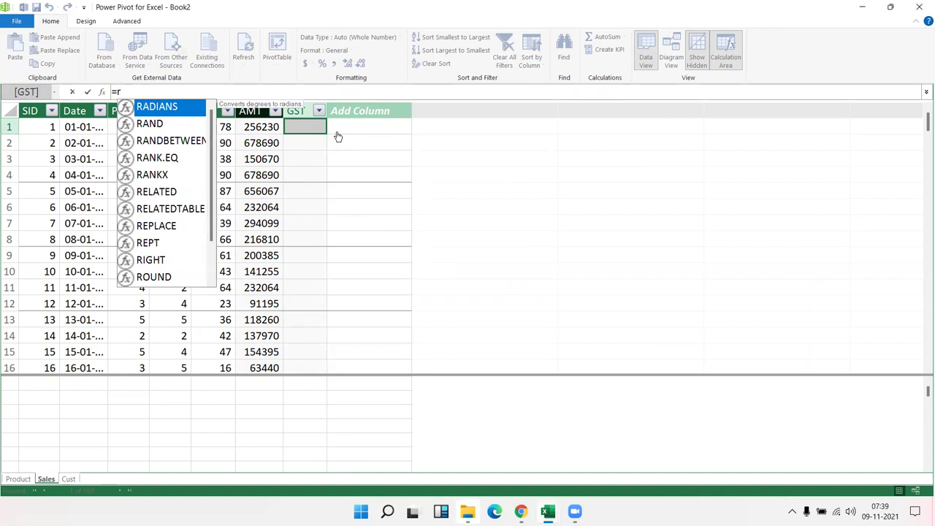
key(BackSpace)
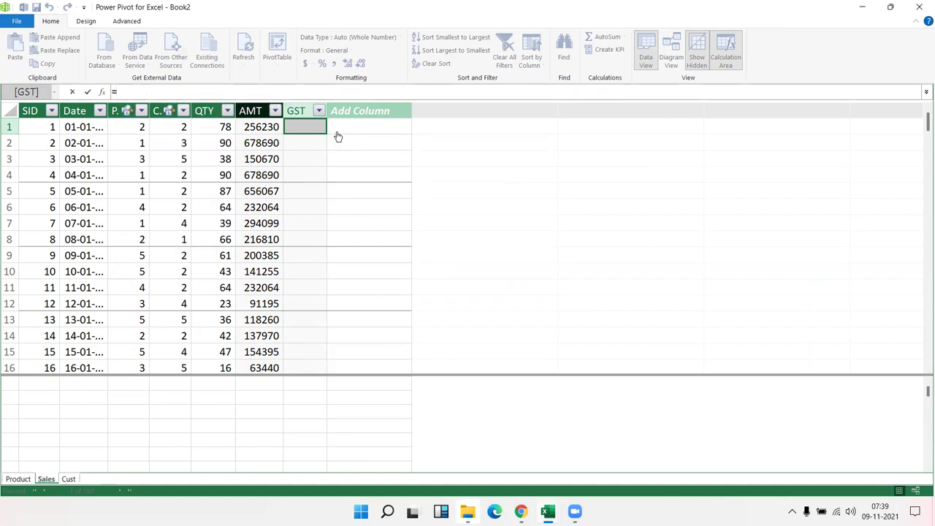
text(vl)
key(BackSpace)
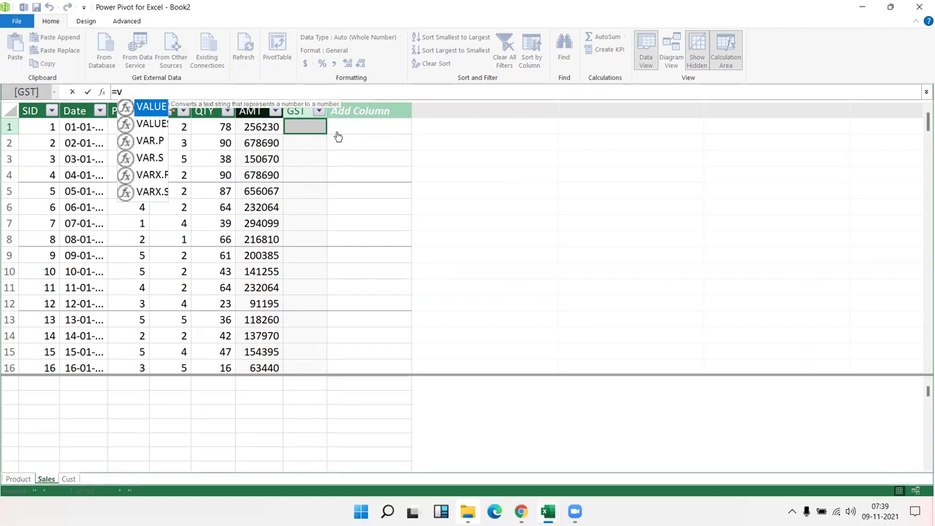
key(BackSpace)
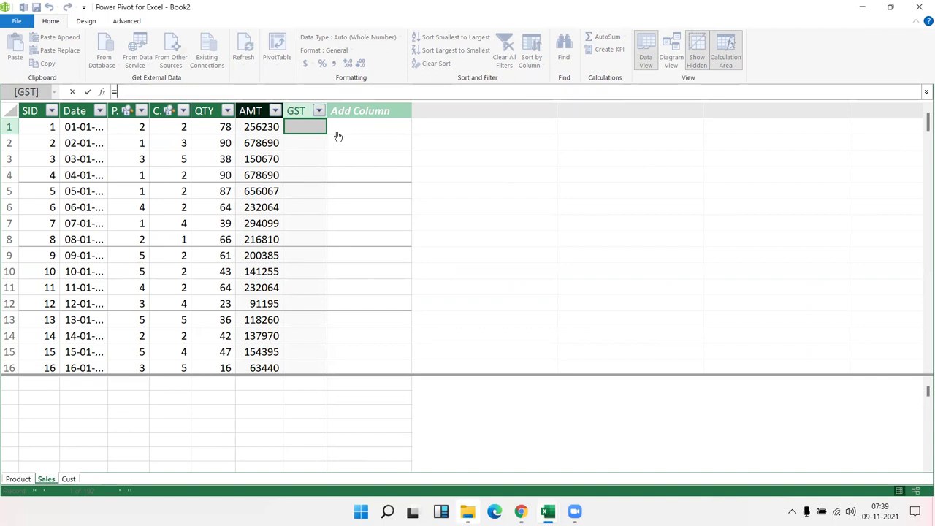
click(101, 92)
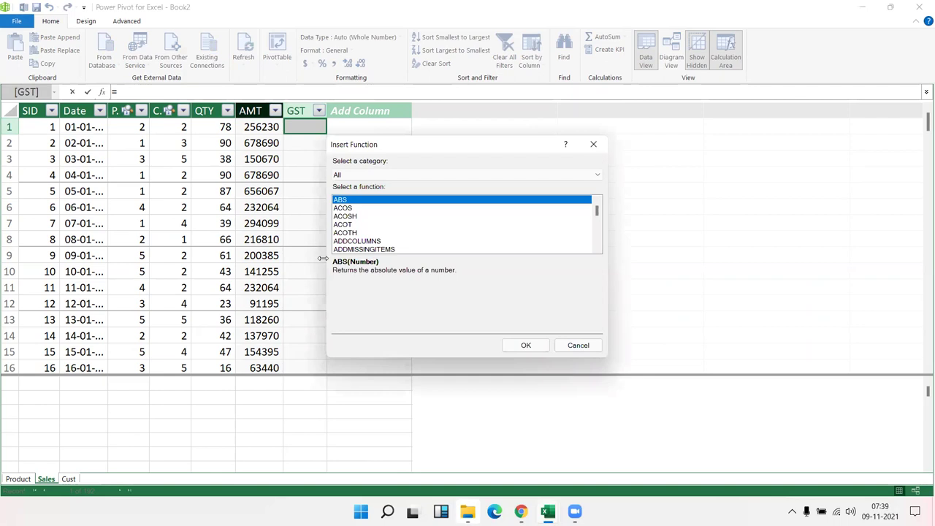
key(Down)
key(Down)
key(Down)
click(392, 218)
scroll(388, 232, down, 2)
scroll(388, 232, down, 4)
scroll(388, 232, up, 3)
click(388, 177)
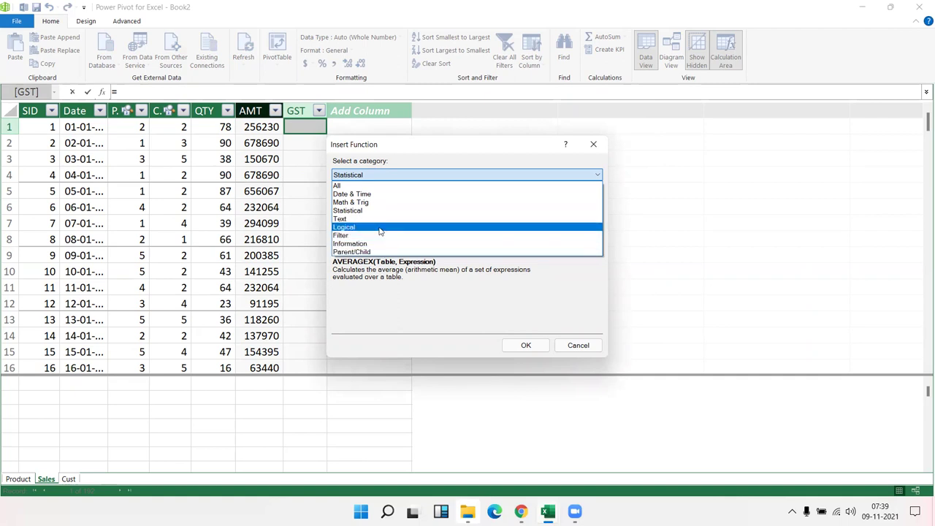
click(380, 227)
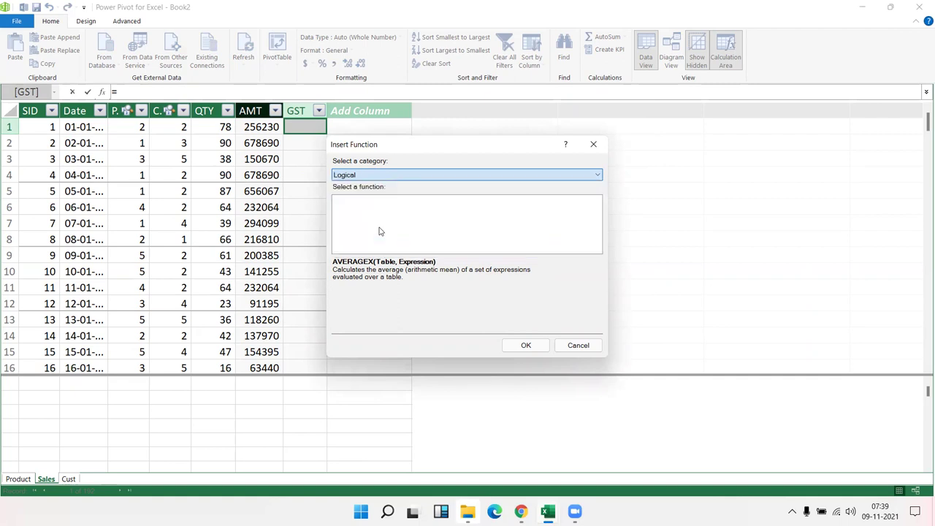
click(373, 175)
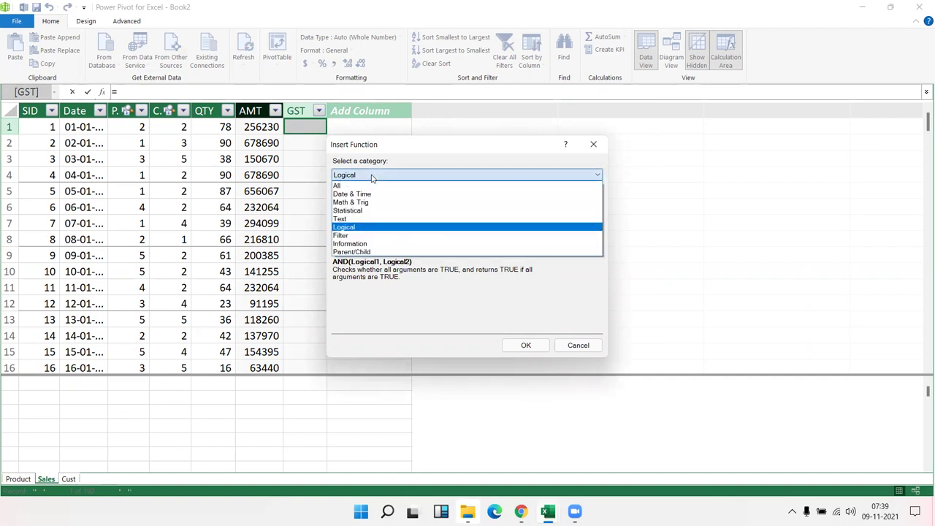
click(374, 217)
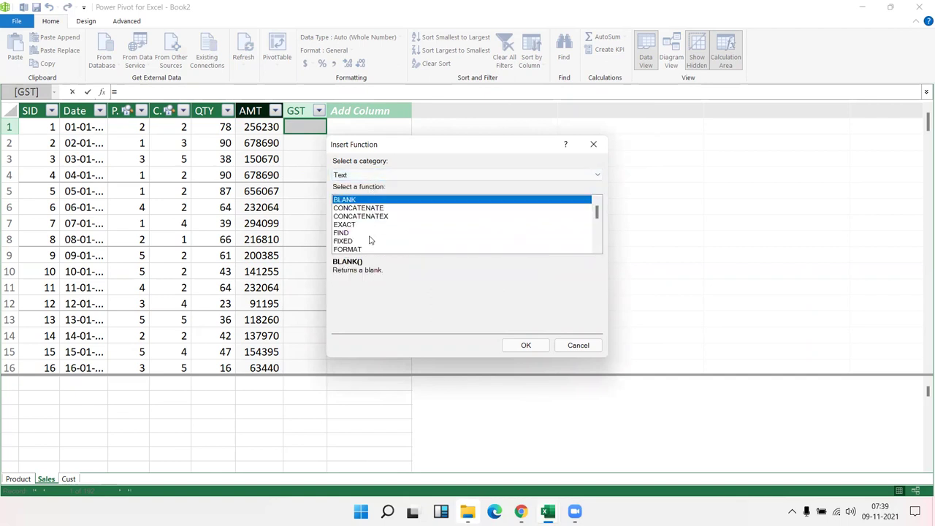
scroll(370, 236, down, 3)
scroll(368, 240, down, 2)
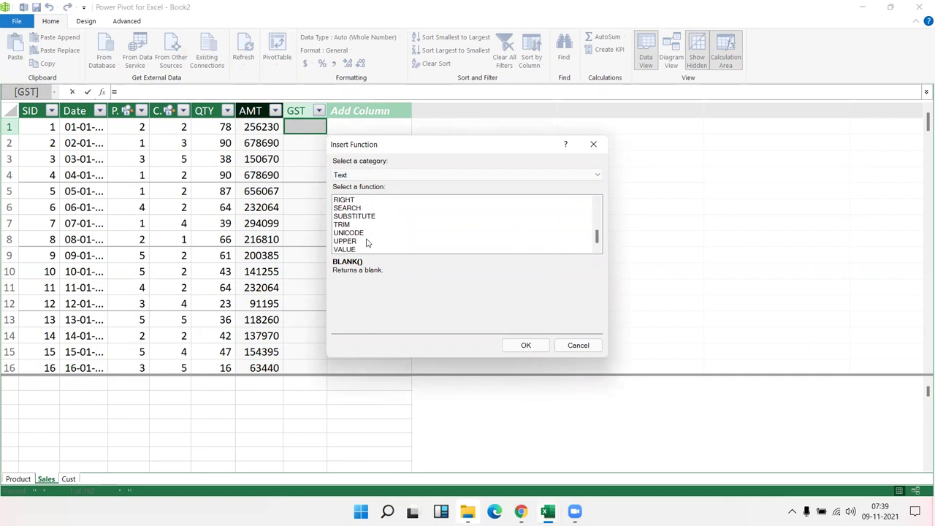
scroll(366, 243, up, 2)
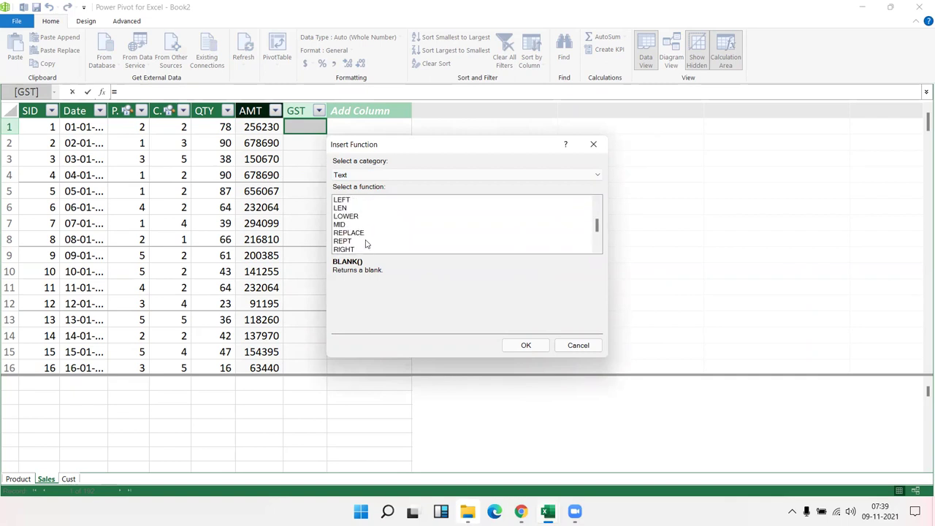
click(359, 175)
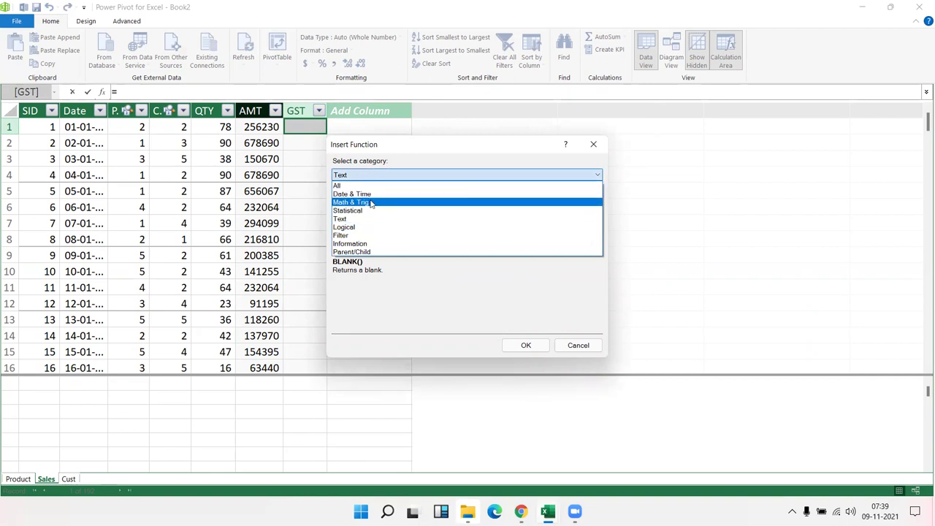
click(377, 237)
click(369, 217)
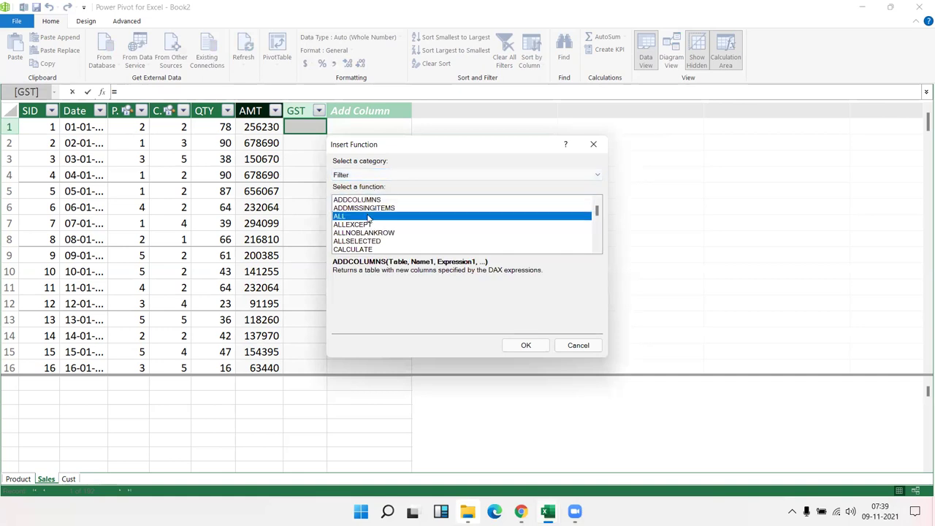
scroll(369, 220, down, 5)
scroll(369, 220, down, 5)
scroll(369, 220, down, 5)
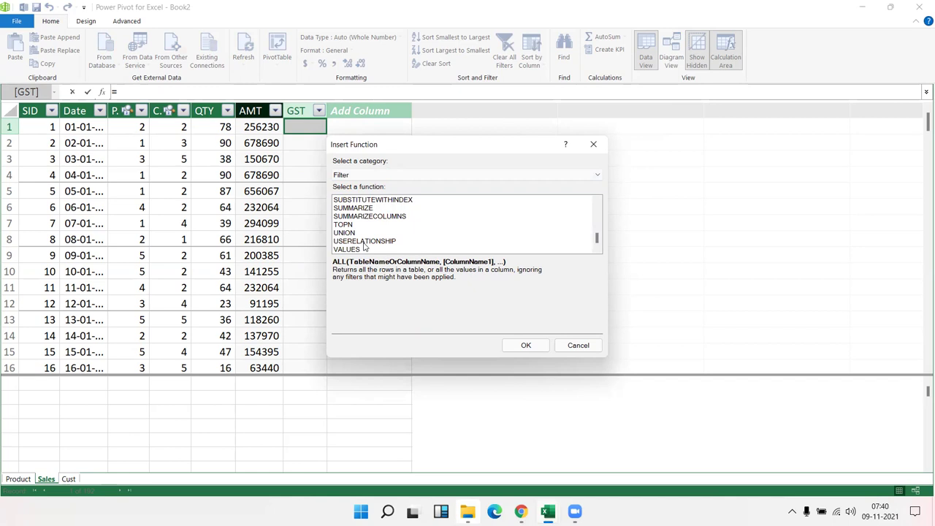
scroll(364, 247, up, 2)
scroll(364, 247, up, 2)
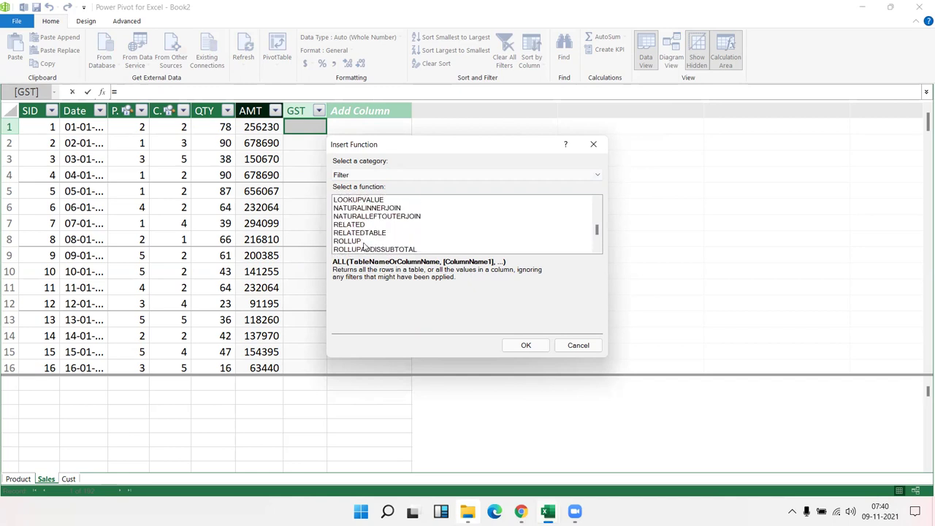
scroll(364, 247, up, 1)
scroll(358, 233, down, 1)
scroll(358, 233, up, 3)
scroll(358, 232, up, 3)
scroll(358, 233, up, 3)
scroll(358, 232, up, 3)
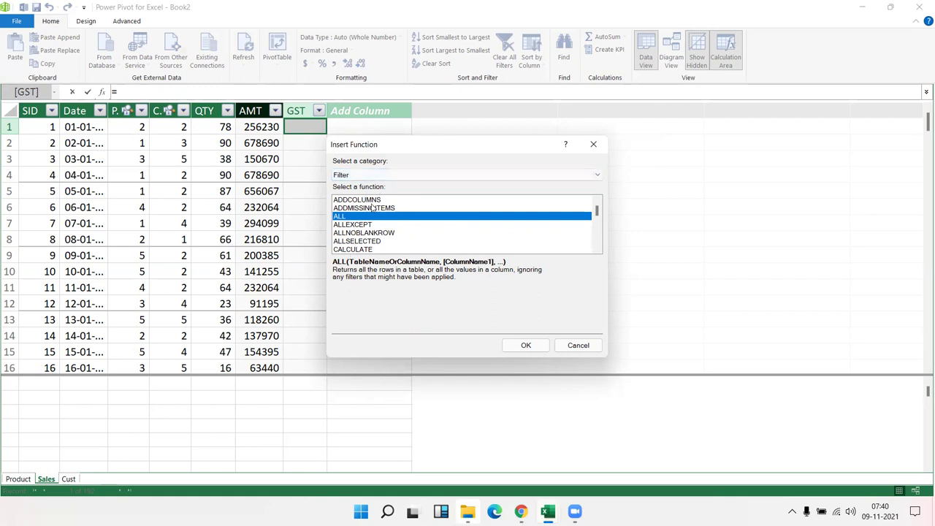
Enter the GST formula as Sales[AMT]*18%.
click(586, 147)
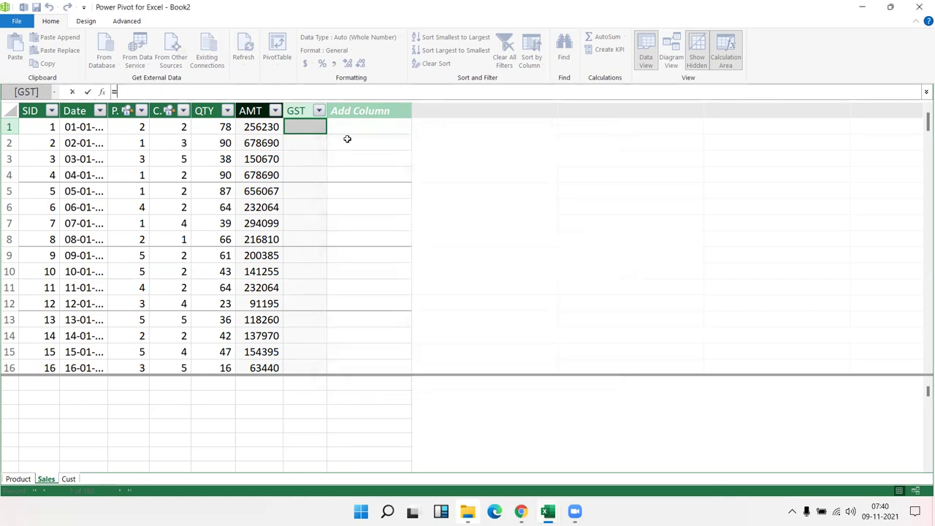
click(299, 156)
click(299, 129)
click(245, 126)
text(*)
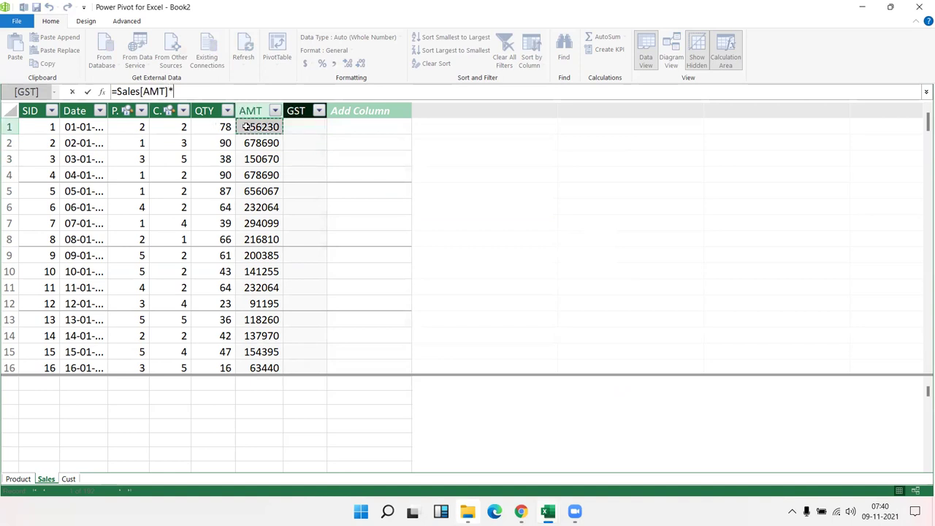
text(18%)
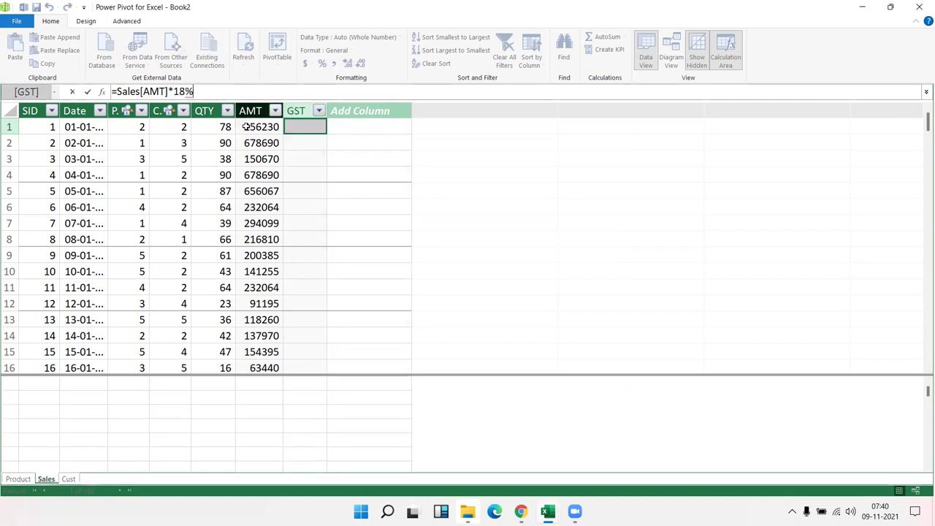
key(Return)
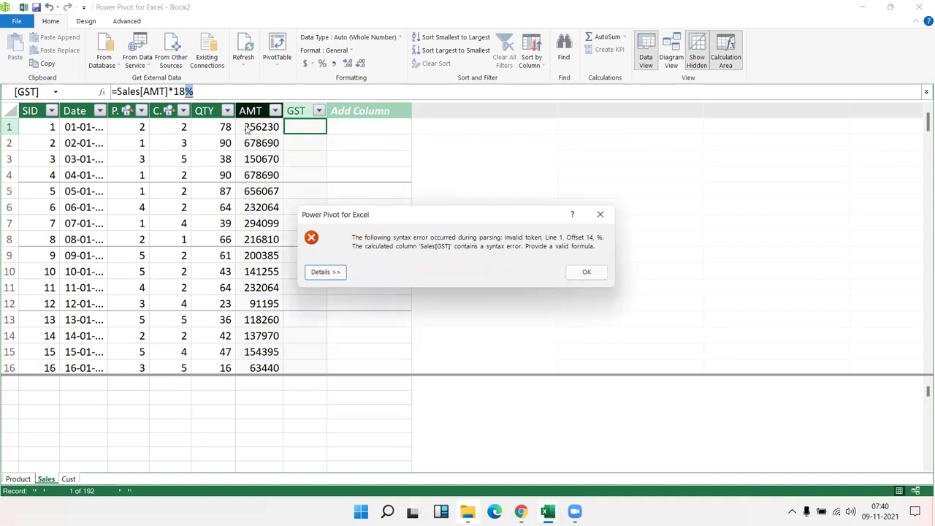
Dismiss the syntax error and correct the formula to =Sales[AMT]*.18.
key(Return)
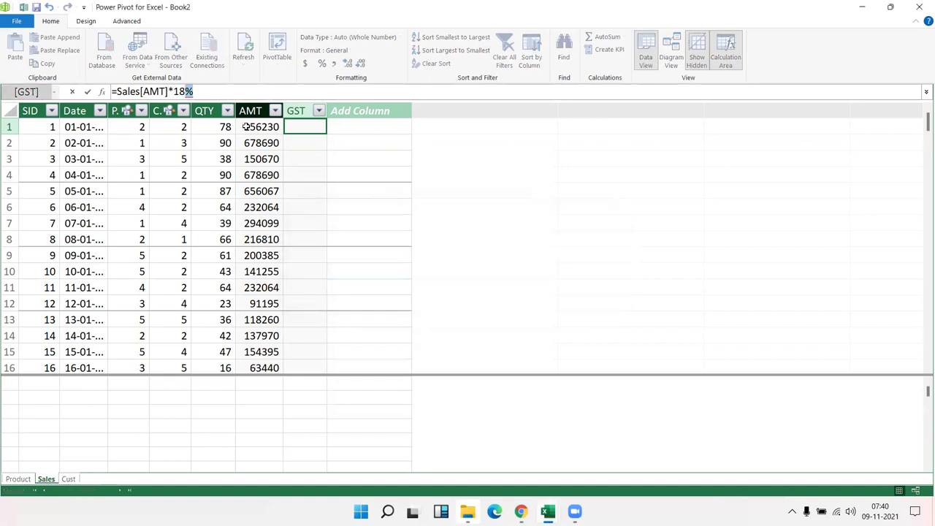
key(Left)
key(Left)
key(Right)
key(Right)
key(BackSpace)
key(Left)
key(Left)
text(.)
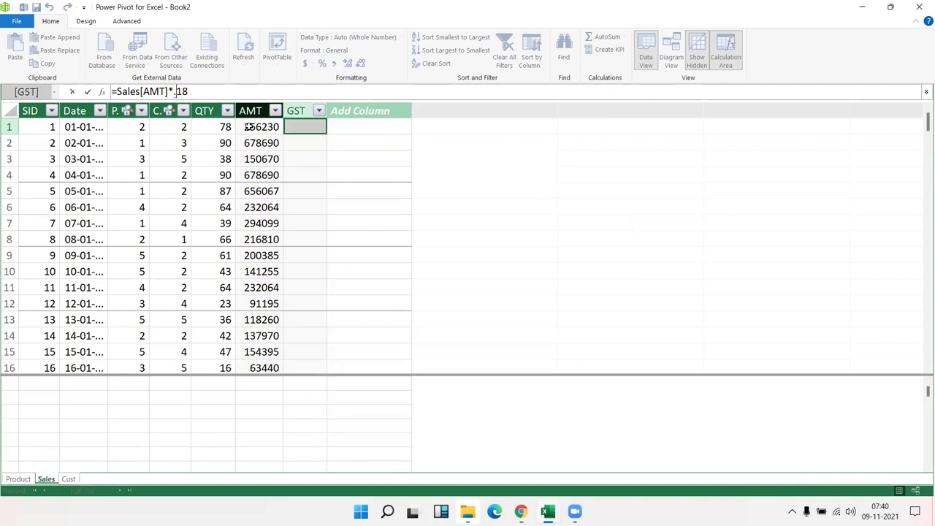
key(Return)
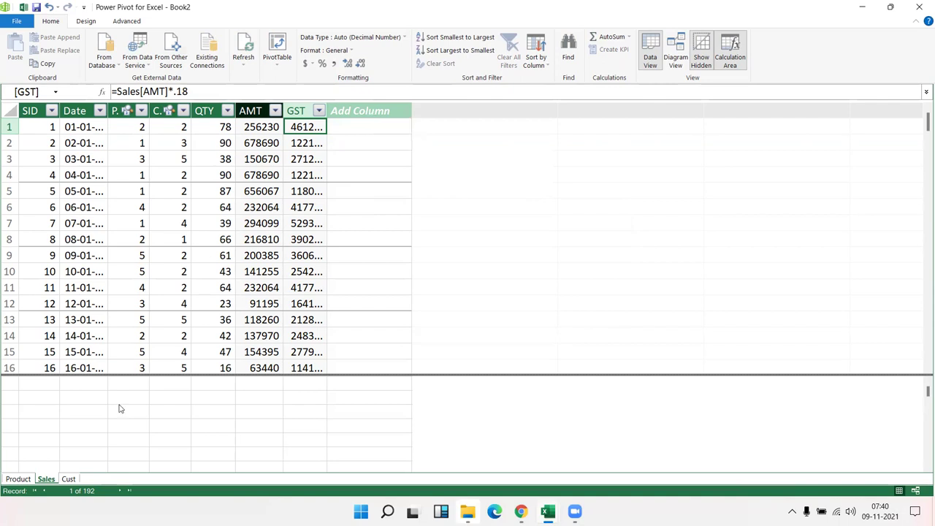
click(68, 480)
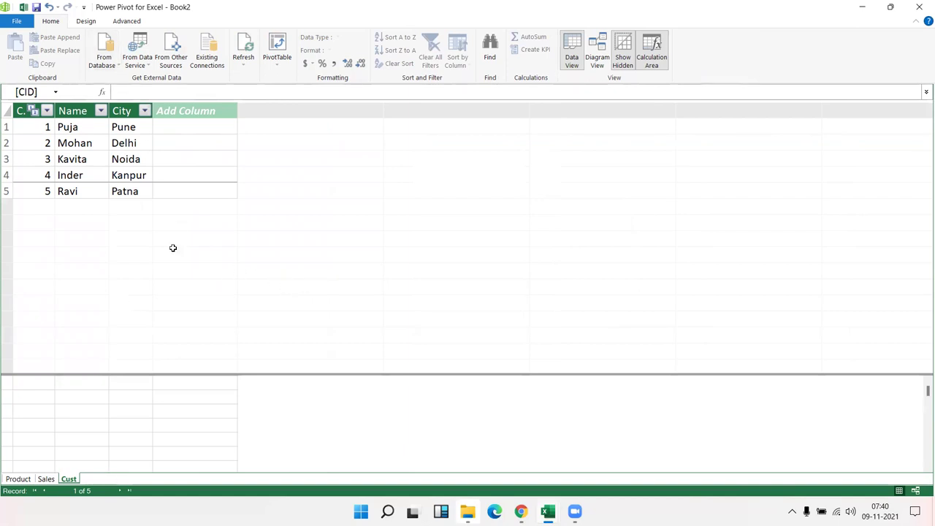
click(18, 479)
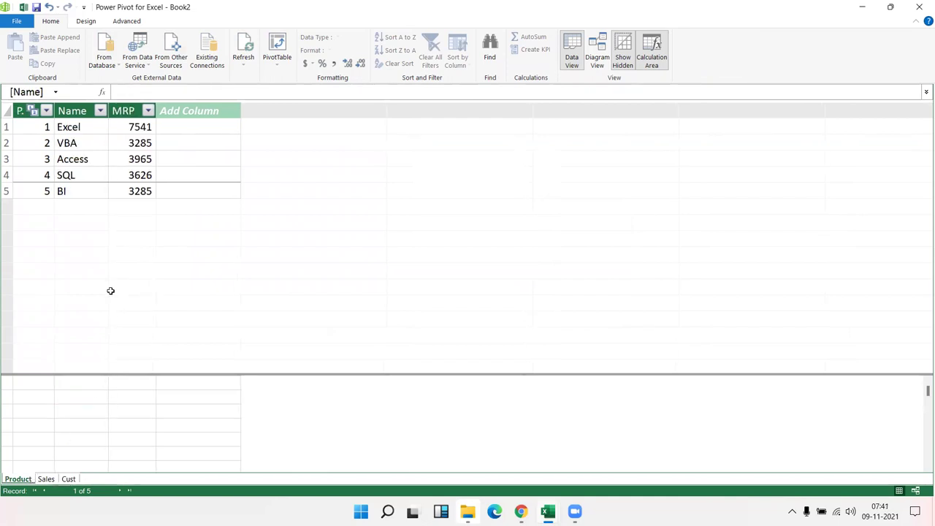
click(94, 166)
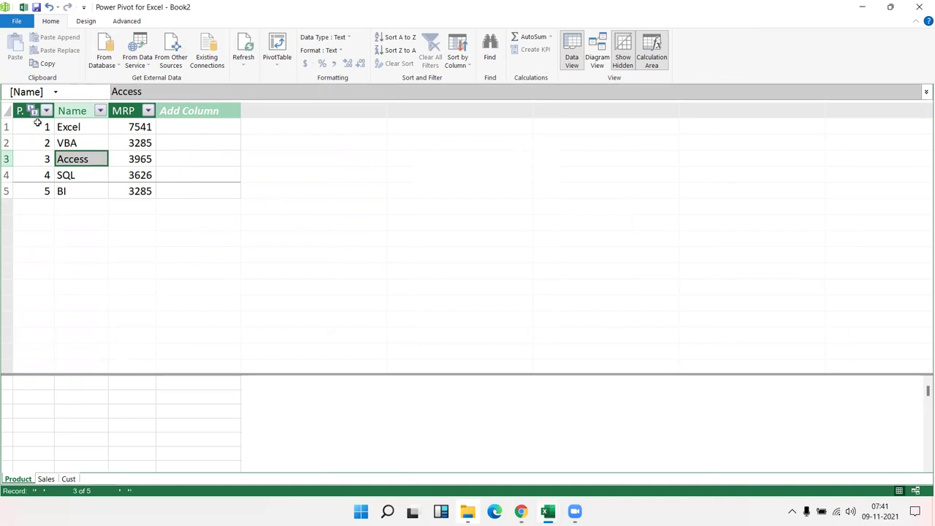
click(87, 21)
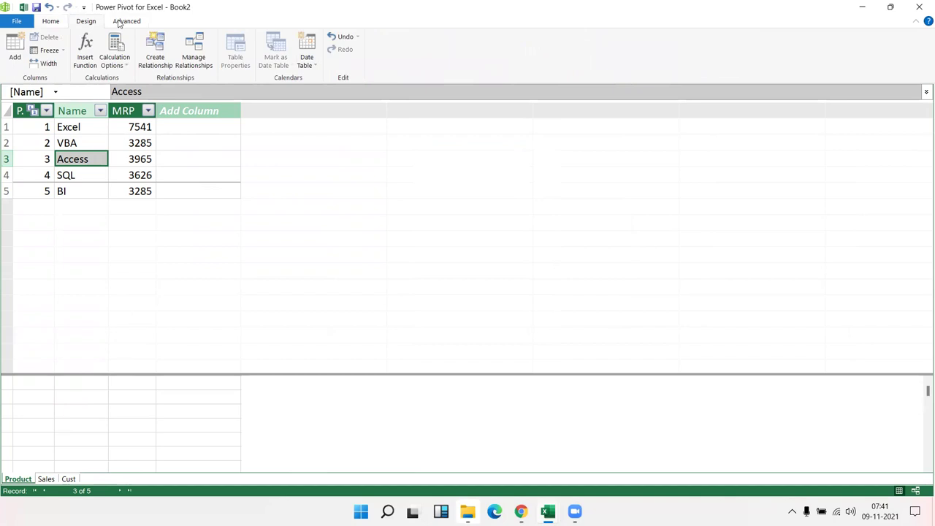
click(121, 22)
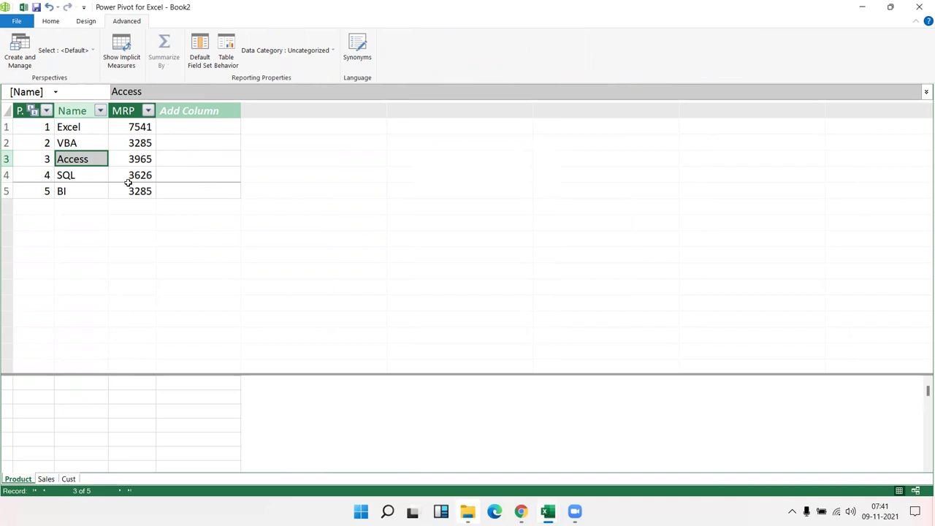
click(44, 479)
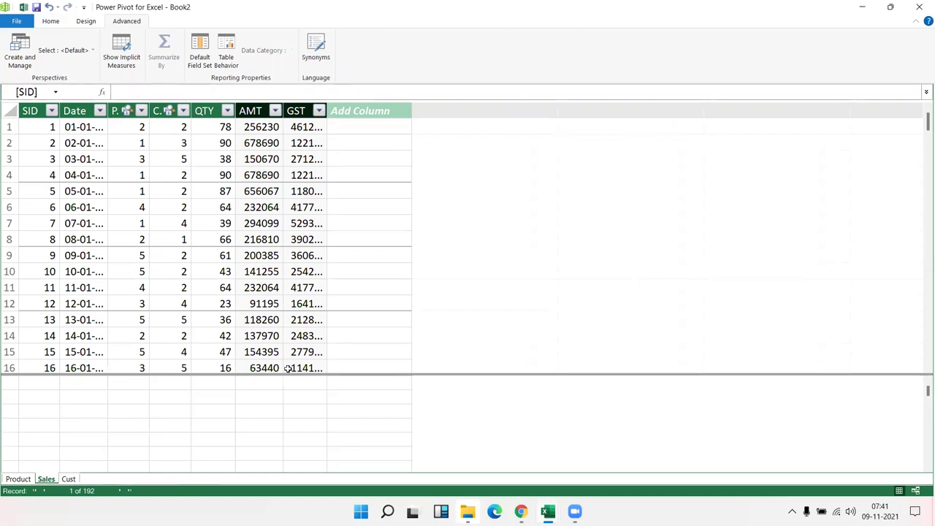
click(250, 124)
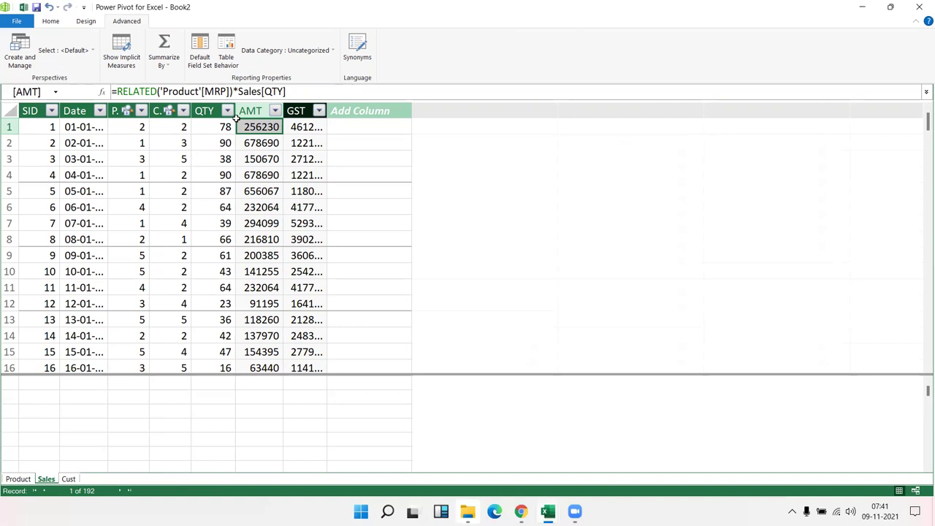
click(59, 28)
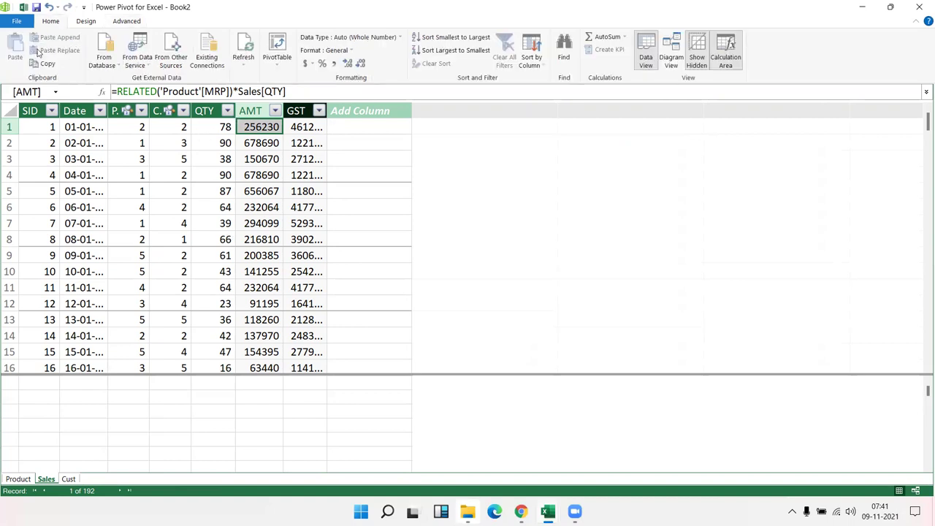
click(85, 23)
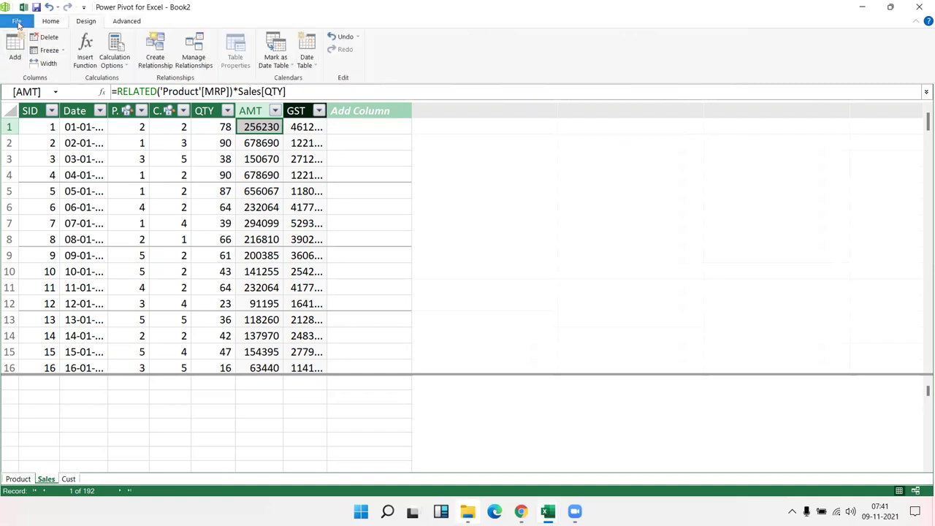
Insert a PivotTable from the data model on a new worksheet.
click(18, 24)
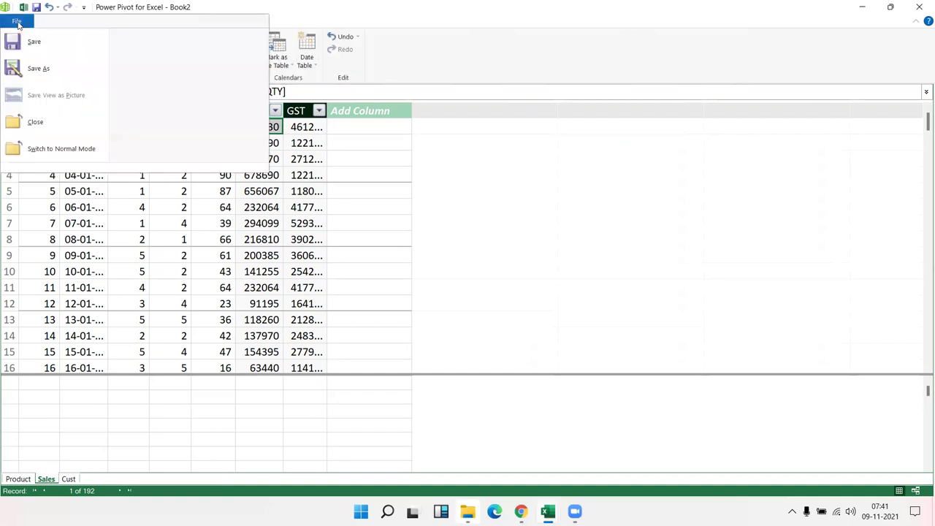
click(166, 227)
click(61, 25)
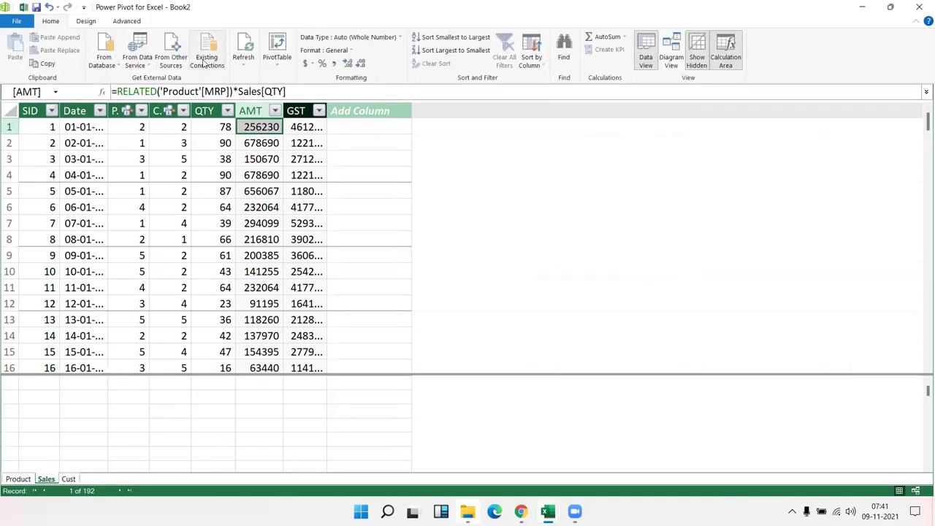
click(274, 47)
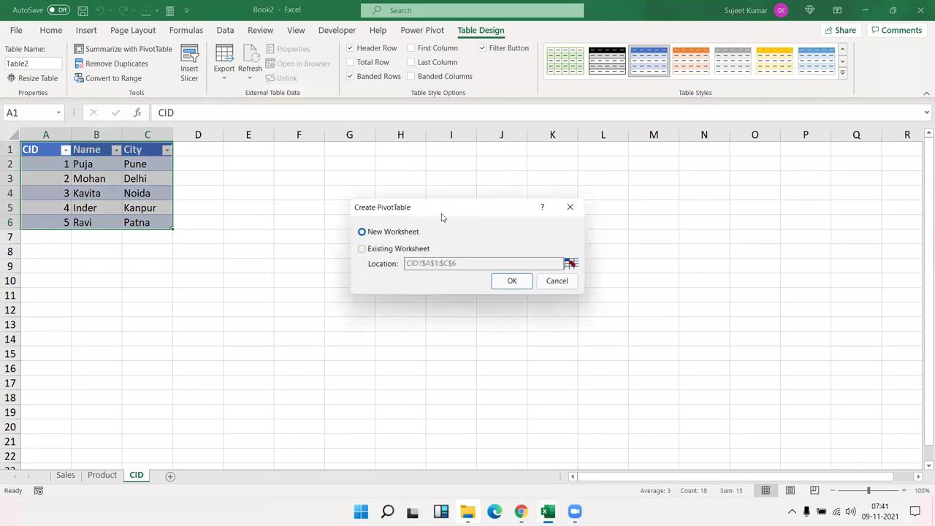
click(506, 284)
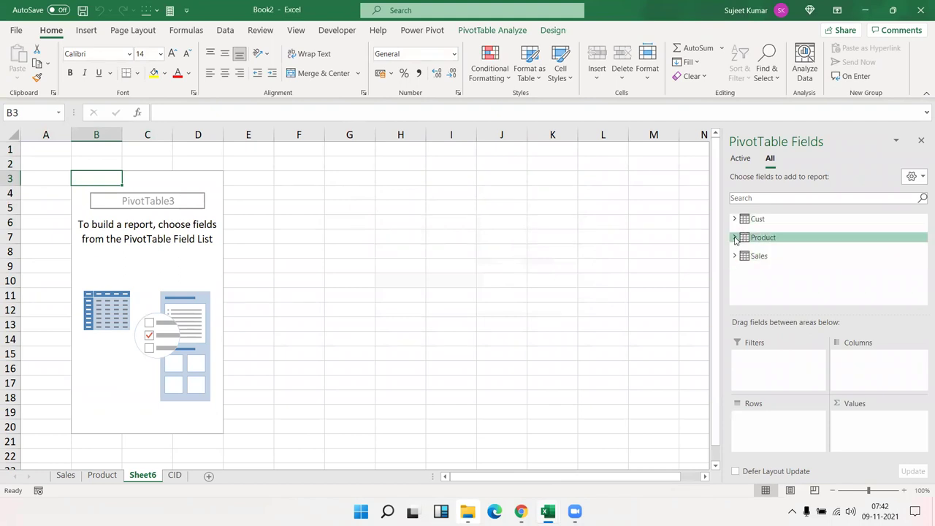
Sum Sales AMT as values, with Cust Name as rows and Product Name as columns.
click(736, 238)
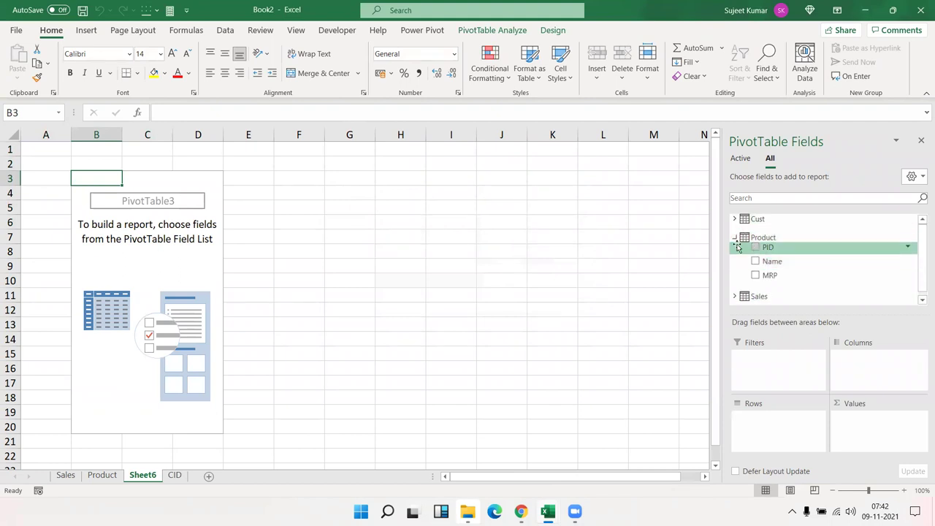
click(736, 296)
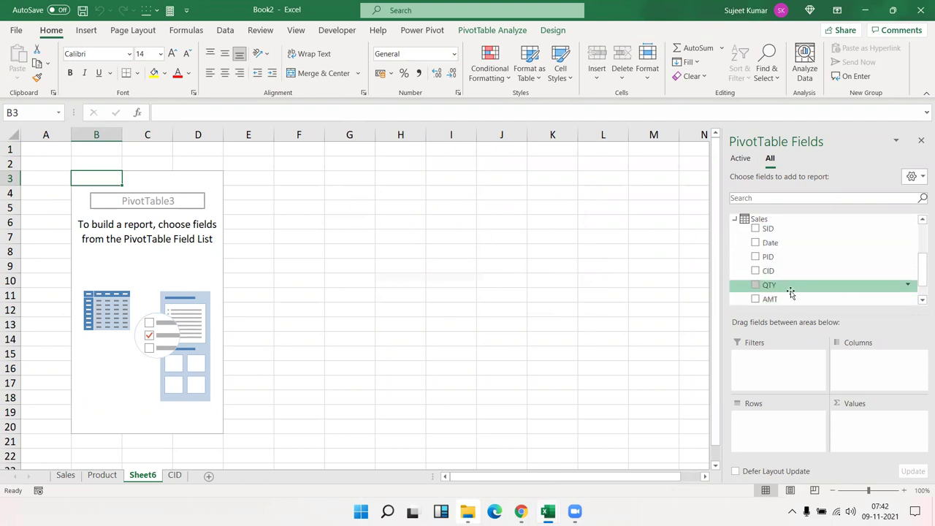
drag(789, 299, 857, 426)
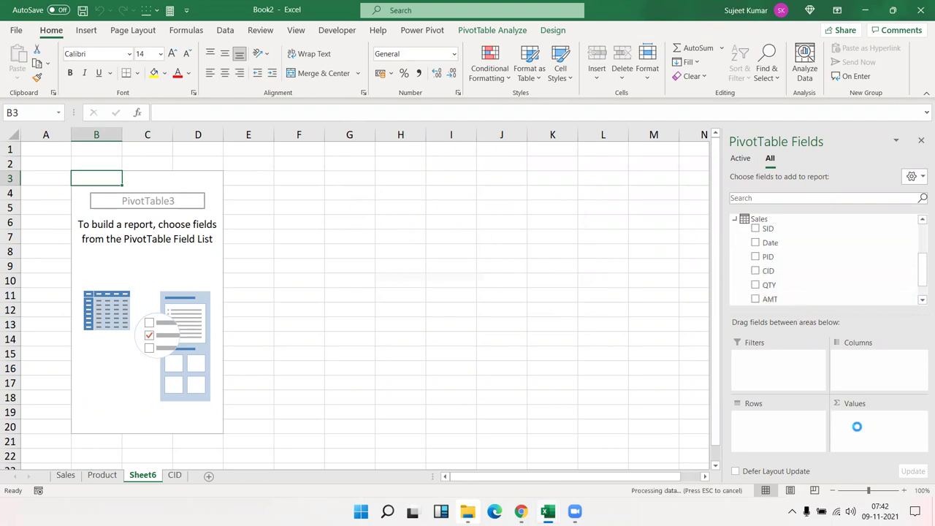
click(735, 219)
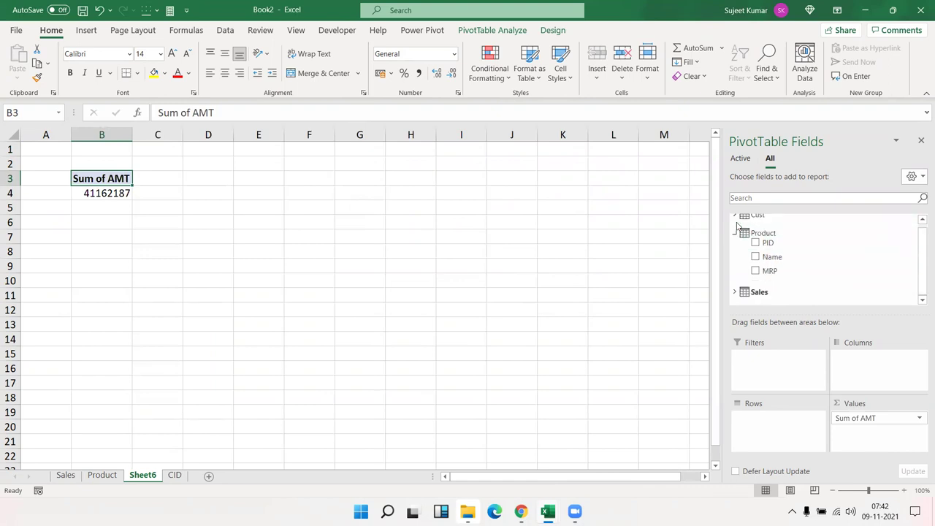
click(735, 219)
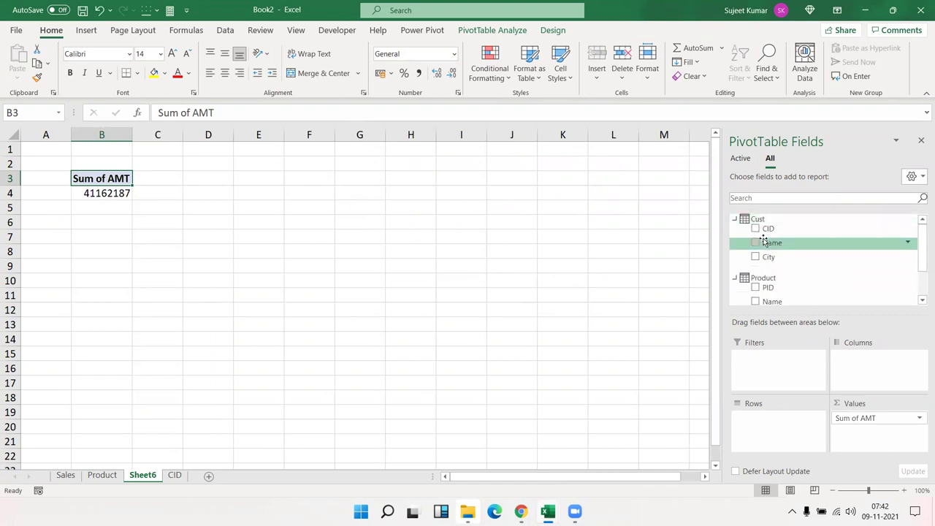
drag(764, 242, 779, 424)
scroll(738, 274, down, 1)
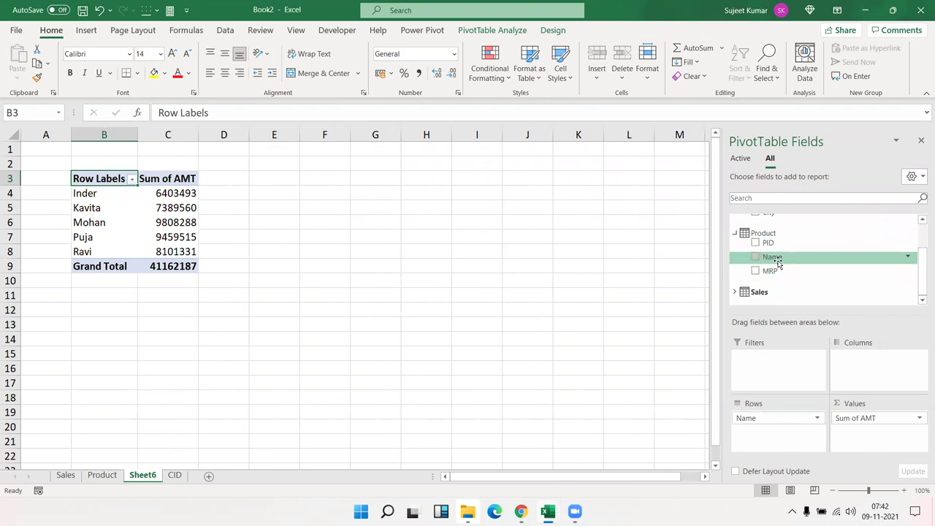
drag(777, 262, 860, 369)
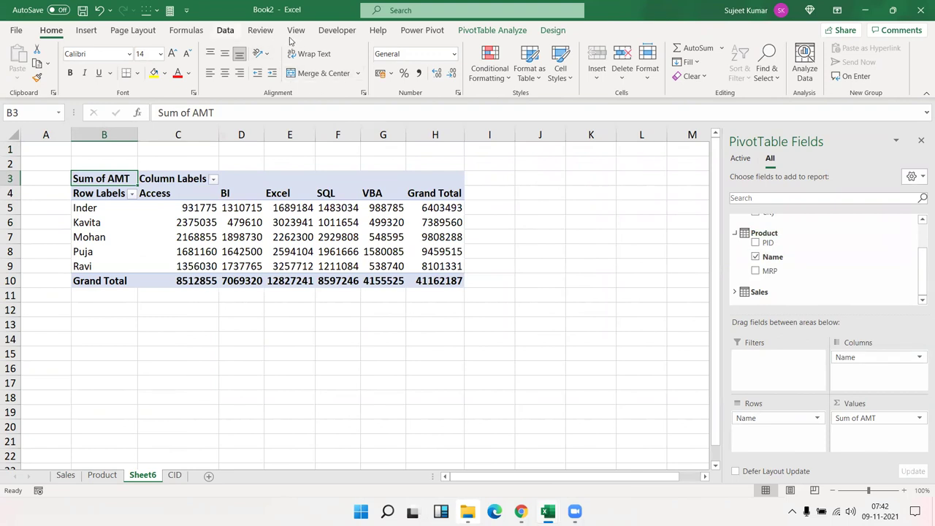
Insert a City slicer and place it beside the PivotTable near column K.
click(491, 30)
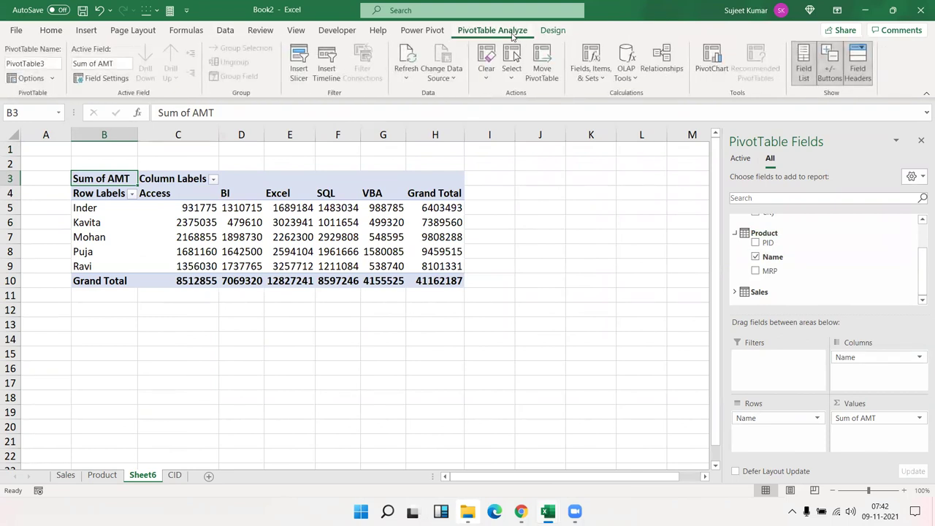
click(303, 60)
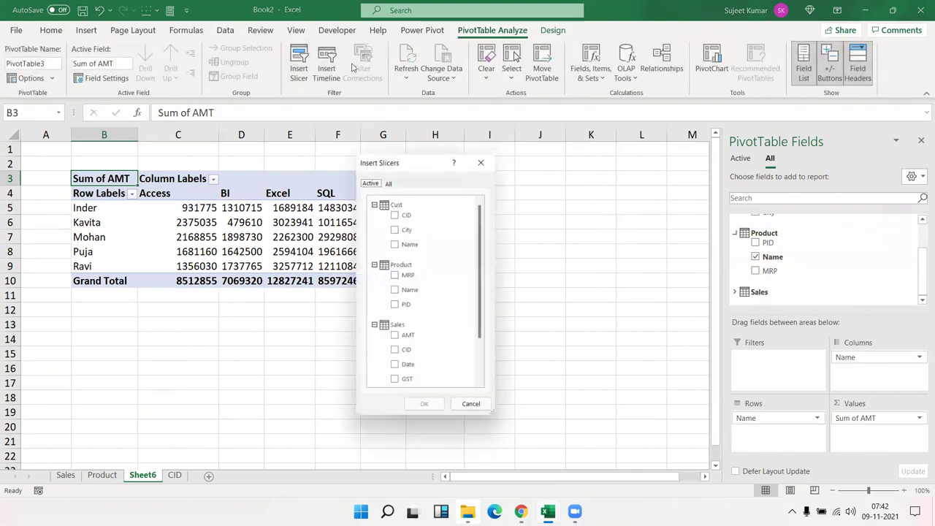
scroll(435, 338, down, 2)
scroll(435, 338, up, 2)
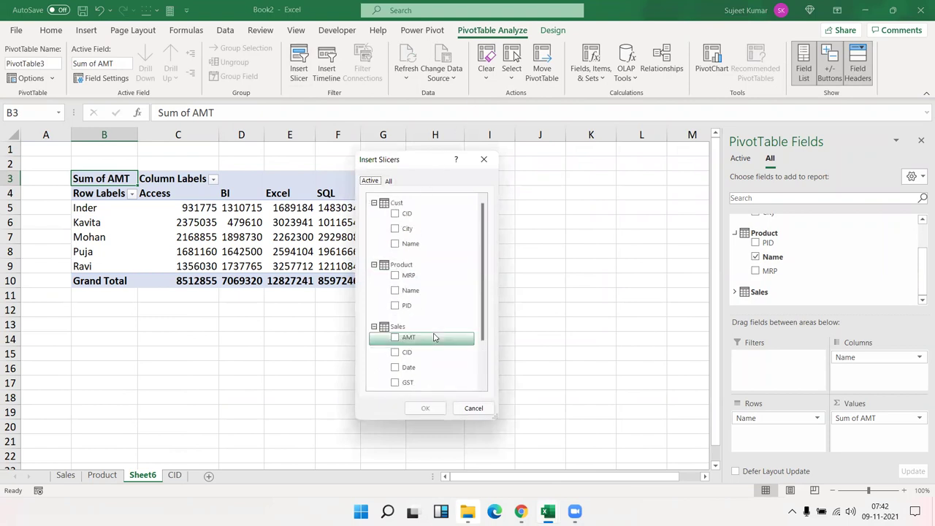
scroll(434, 337, down, 2)
scroll(425, 345, up, 2)
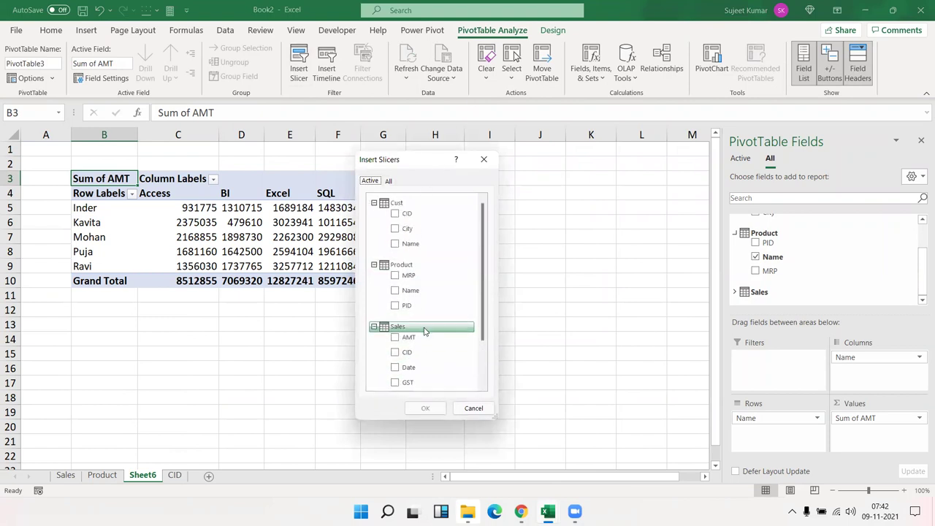
click(404, 228)
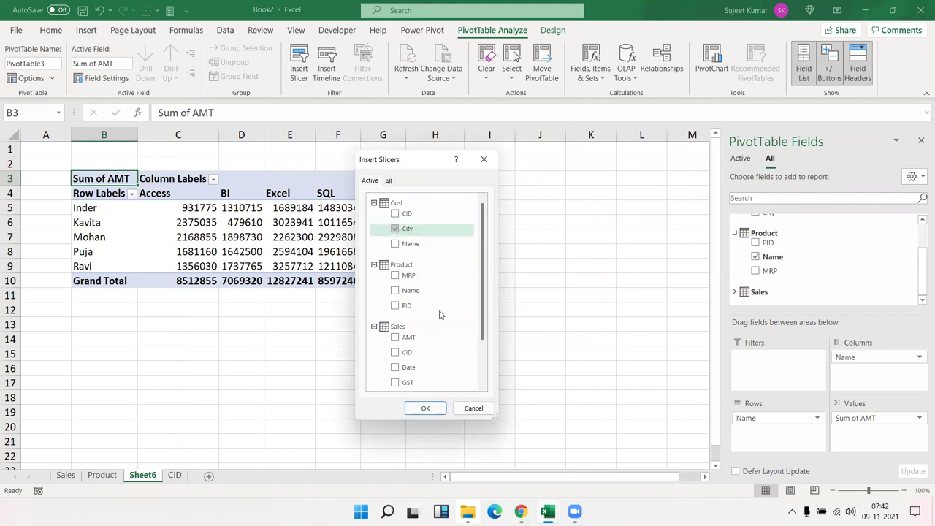
click(420, 407)
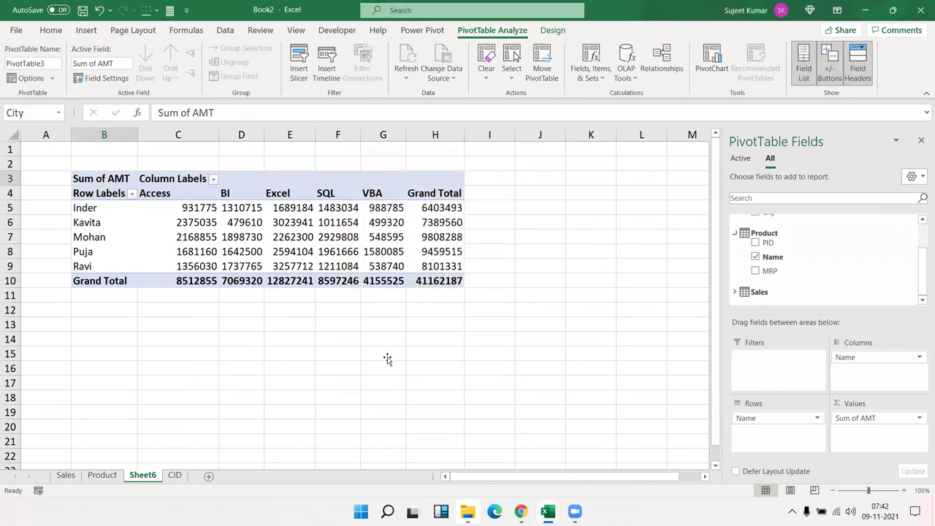
drag(333, 240, 584, 180)
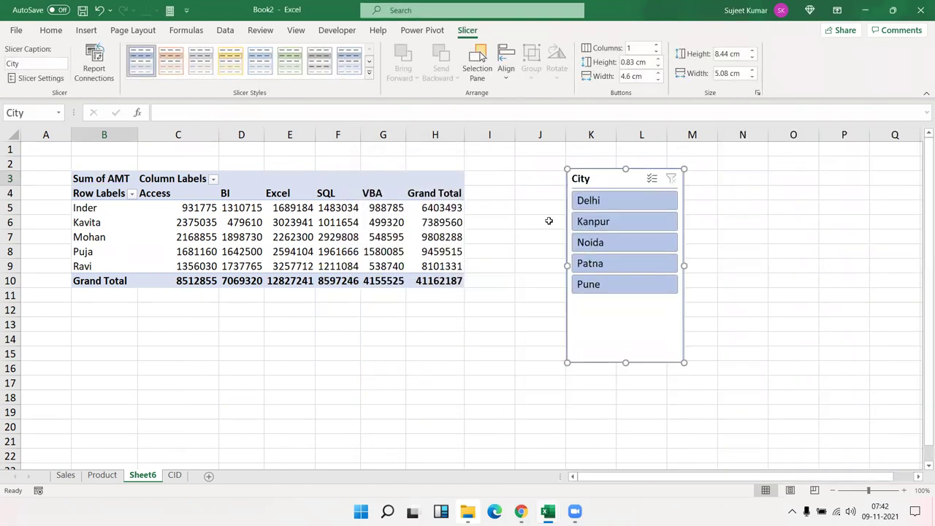
click(546, 221)
Filter the slicer to Delhi, then Kanpur, then clear the filter to show all cities.
click(576, 210)
click(577, 221)
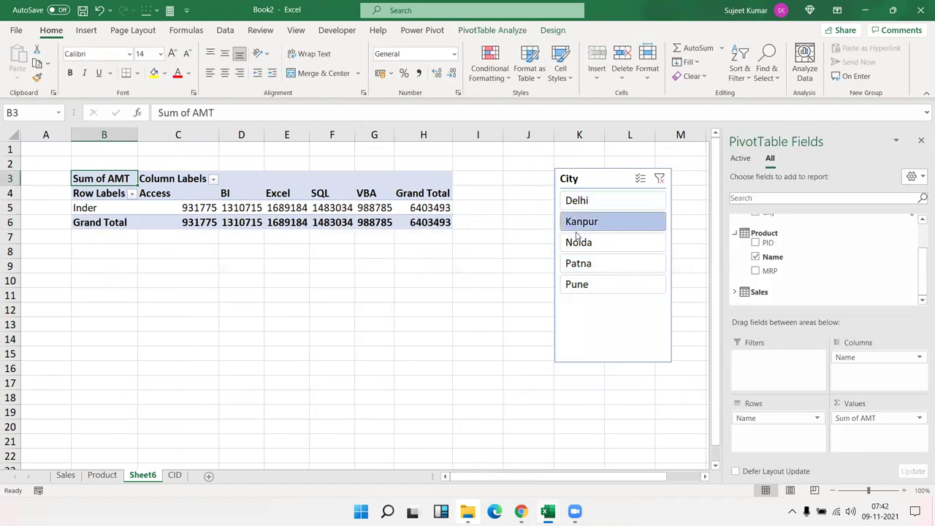
click(660, 180)
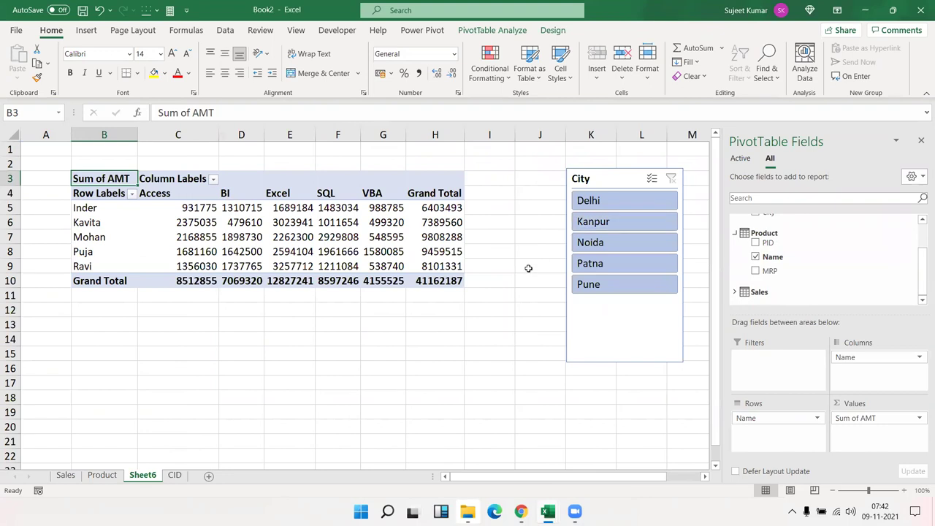
click(528, 267)
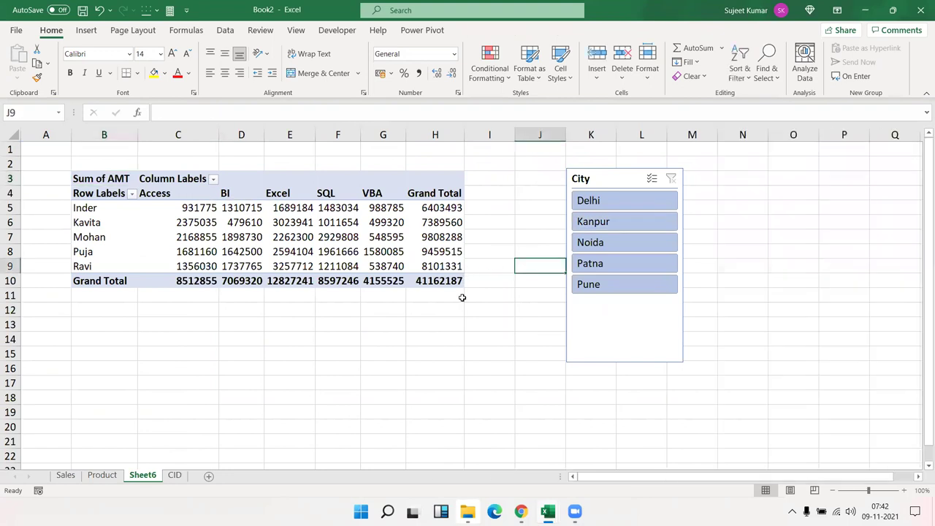
Open the Power Pivot data model window with Manage.
click(332, 30)
click(205, 321)
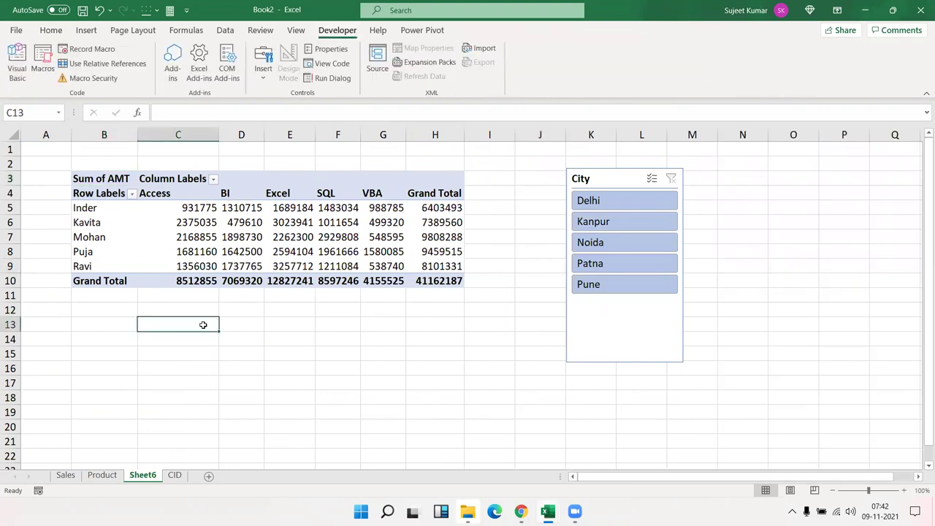
click(418, 31)
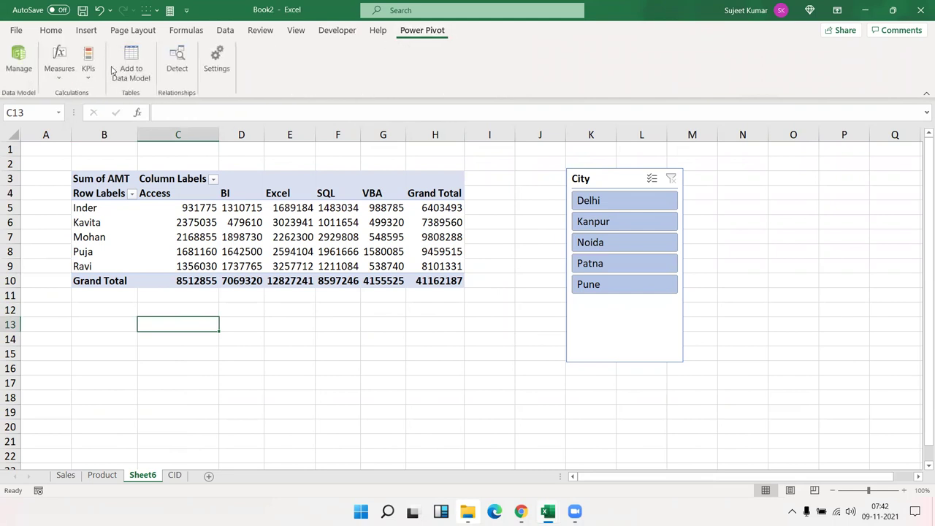
click(19, 60)
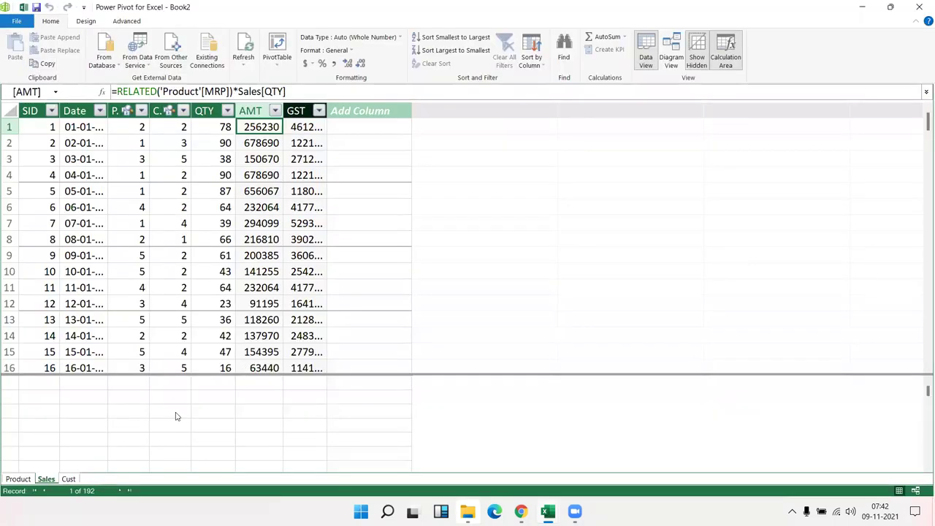
In the Perspectives manager, create a new perspective, delete it, and cancel.
click(130, 22)
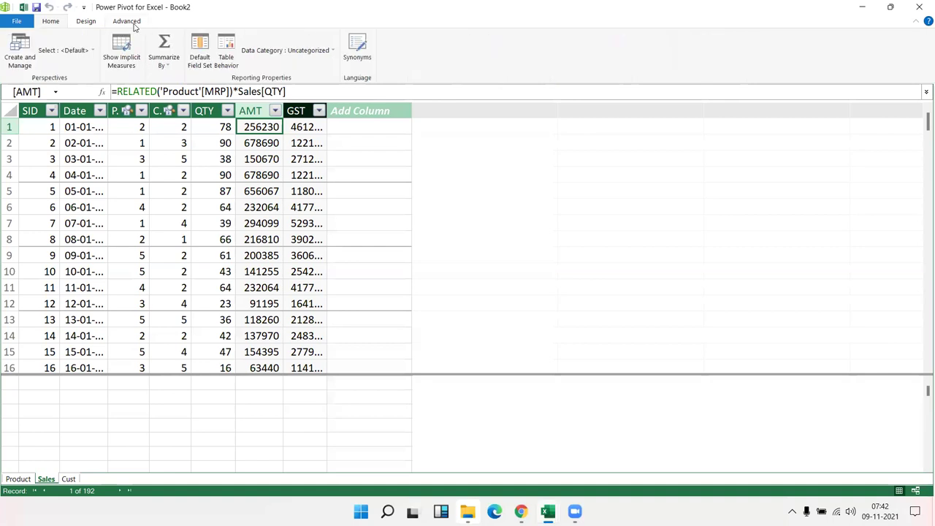
click(20, 50)
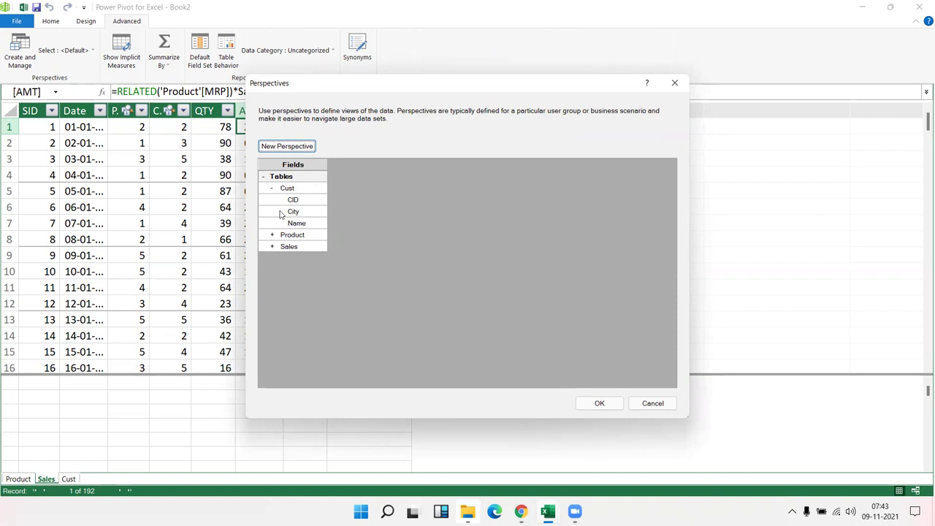
click(273, 235)
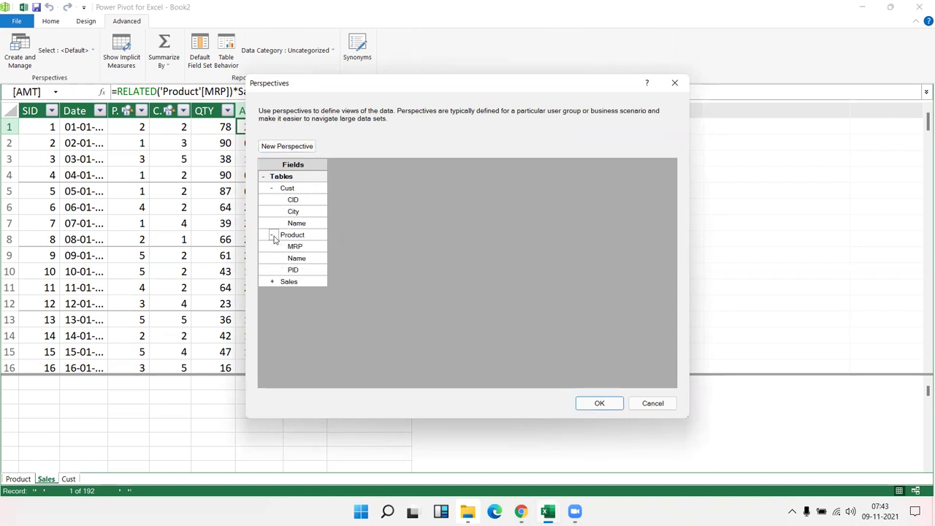
click(272, 282)
click(271, 282)
click(272, 235)
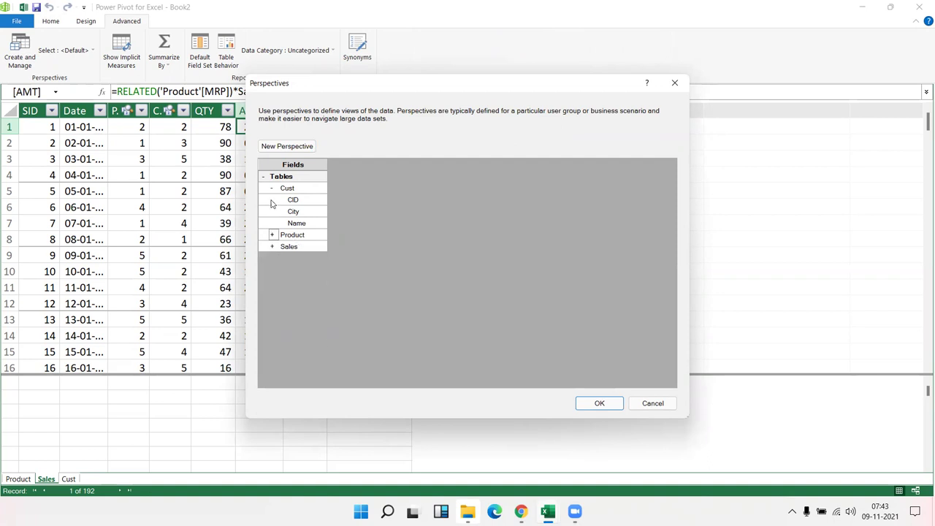
click(263, 177)
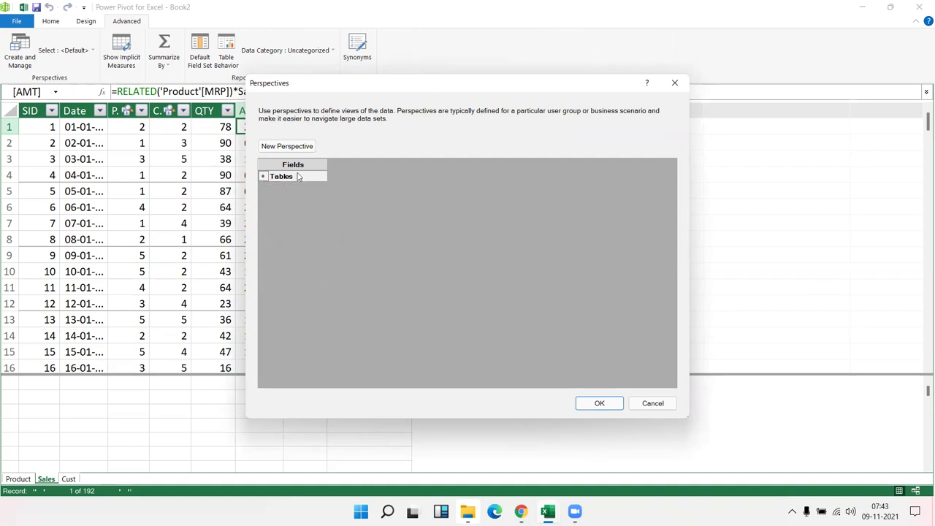
click(287, 146)
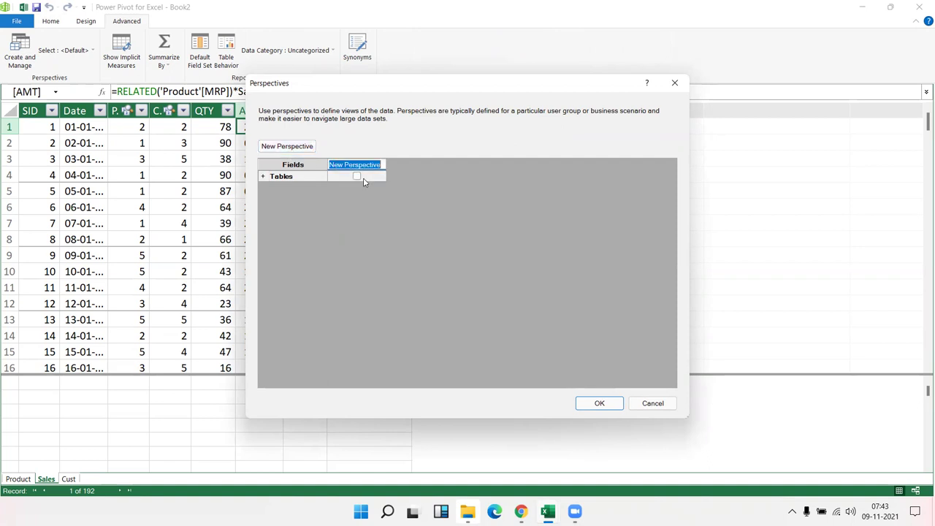
click(263, 178)
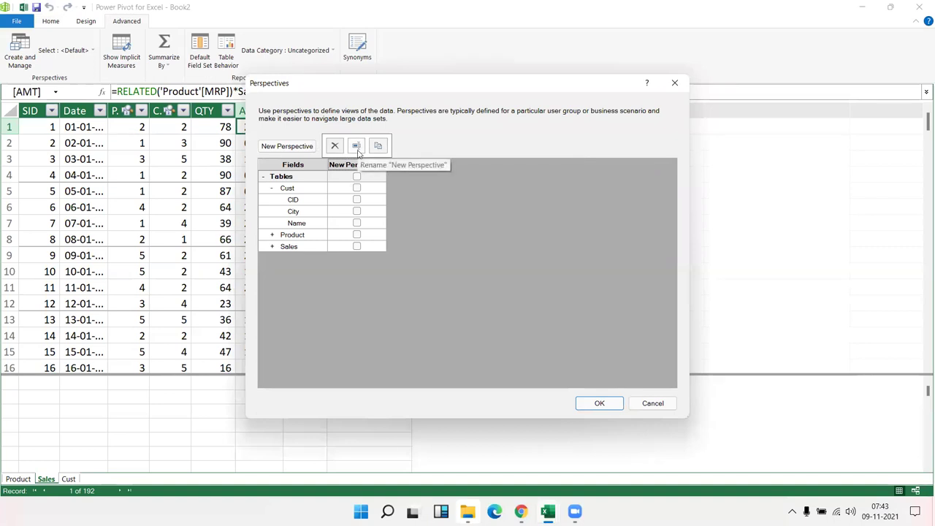
click(337, 149)
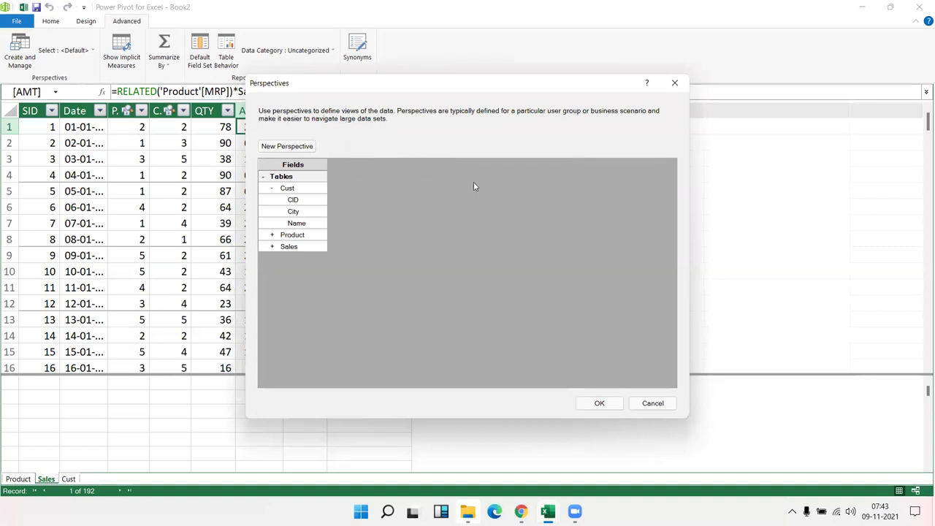
click(653, 403)
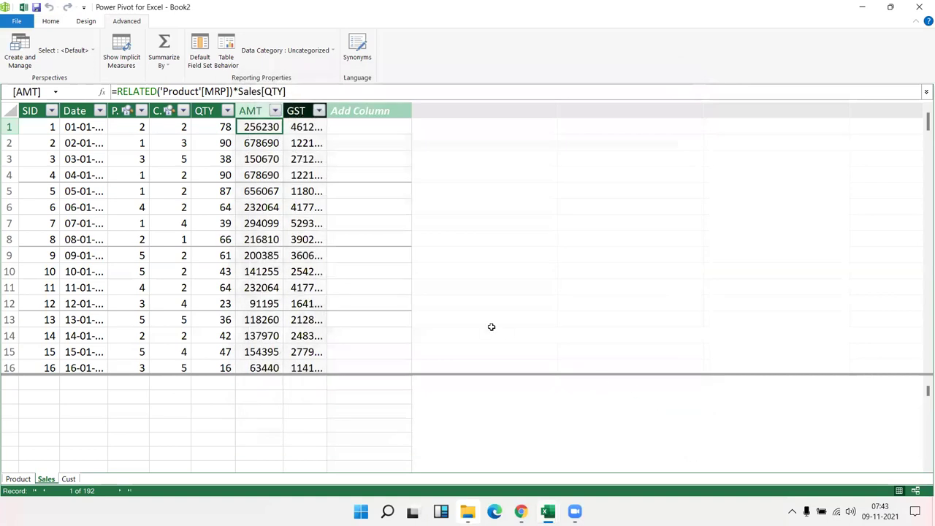
On the Design tab, check the Mark as Date Table options, then open the Date Table dropdown.
click(394, 242)
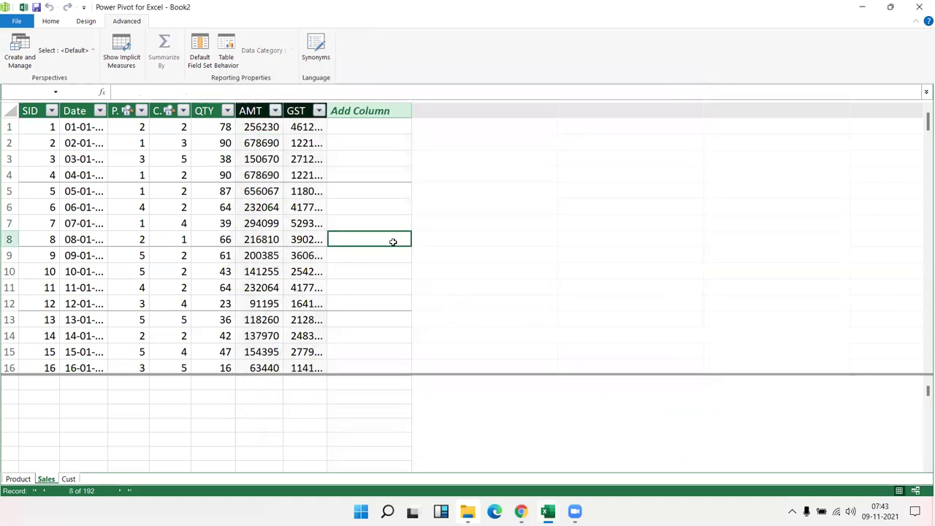
click(86, 22)
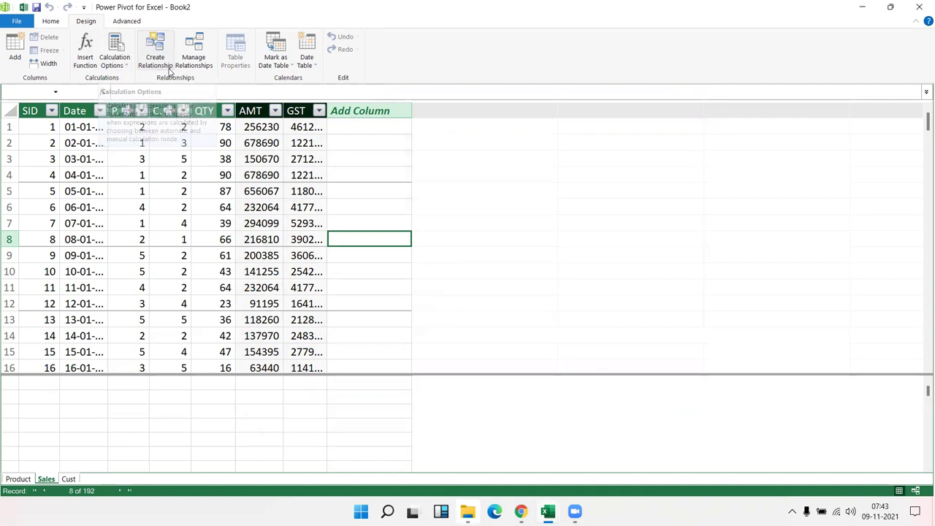
click(289, 69)
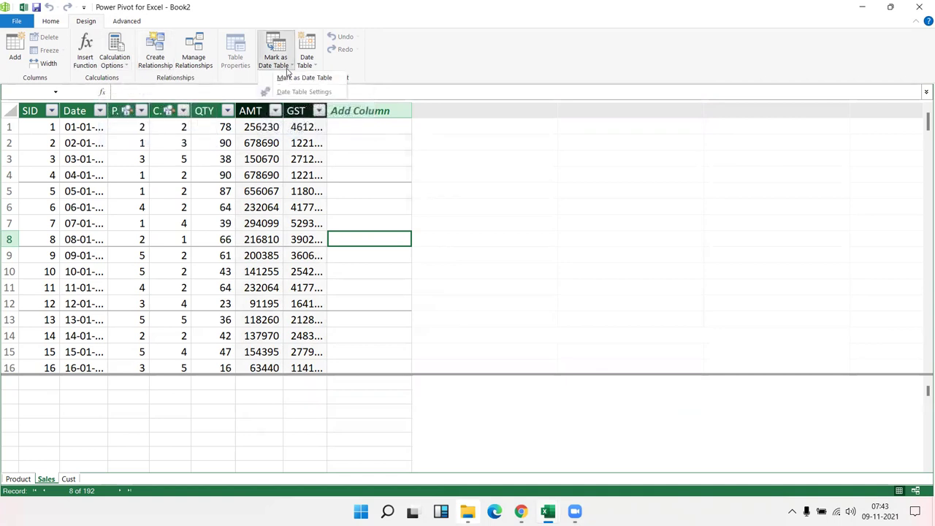
click(369, 144)
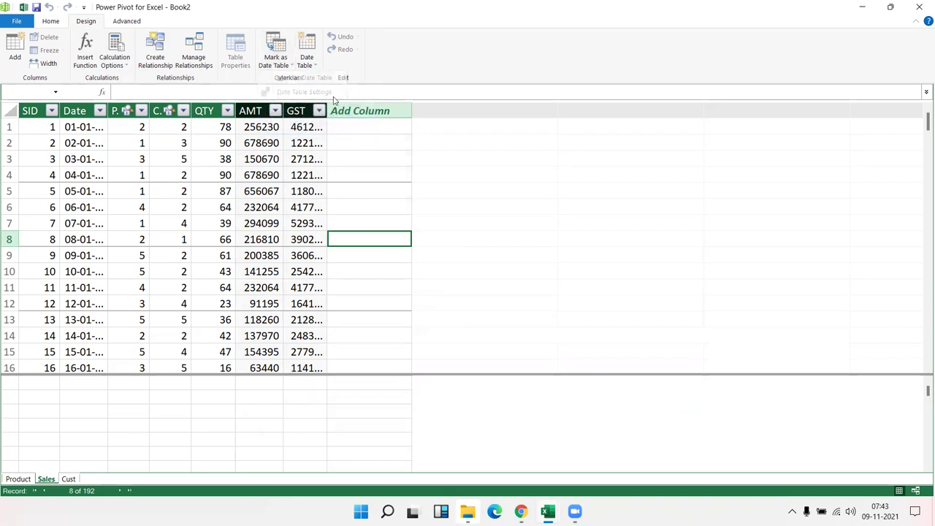
click(288, 69)
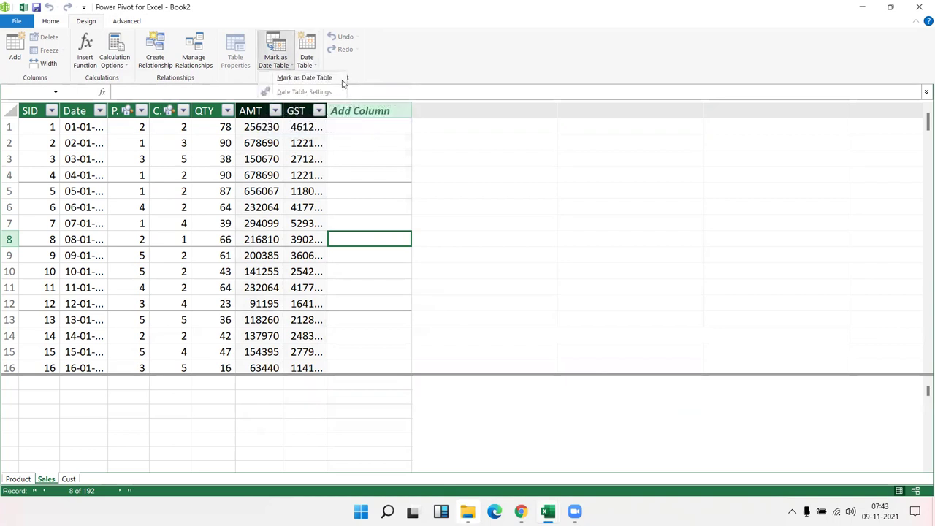
click(307, 62)
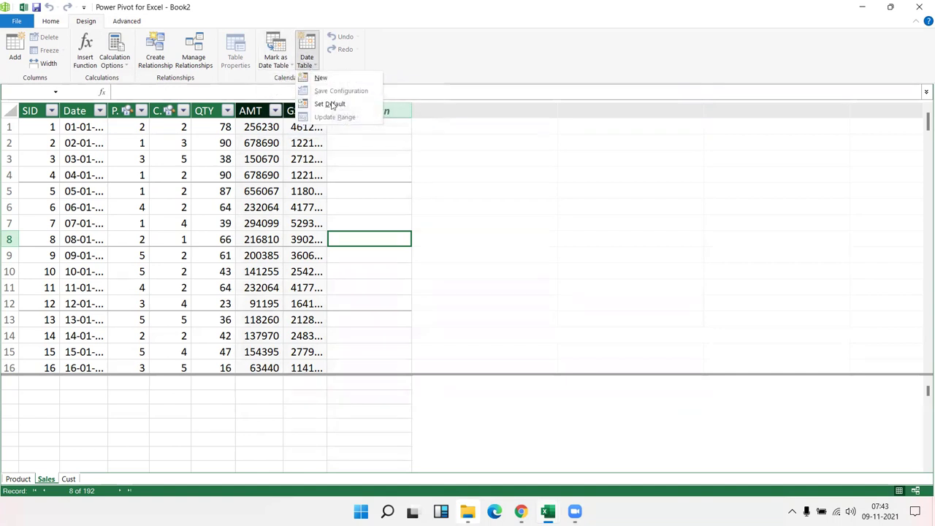
Create a new Calendar date table, then review its Month formula, date-table marking and calculation options.
click(321, 77)
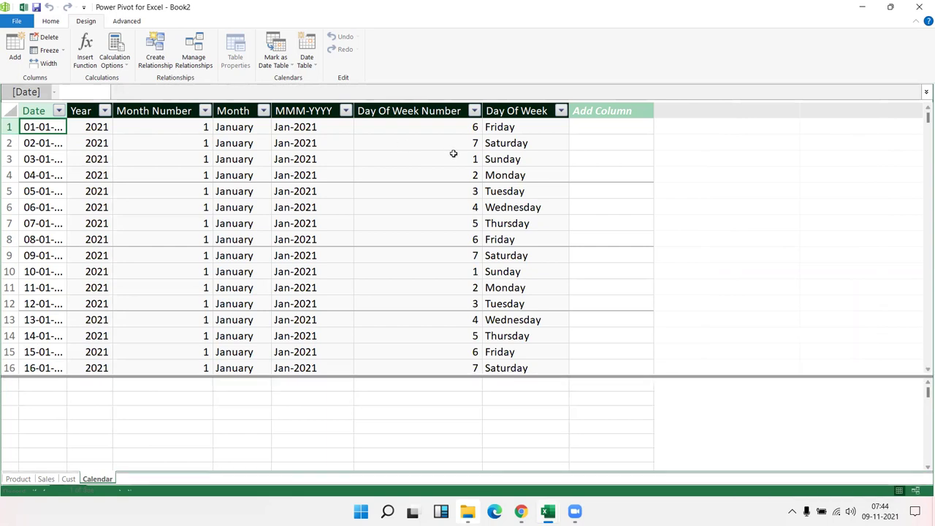
click(235, 143)
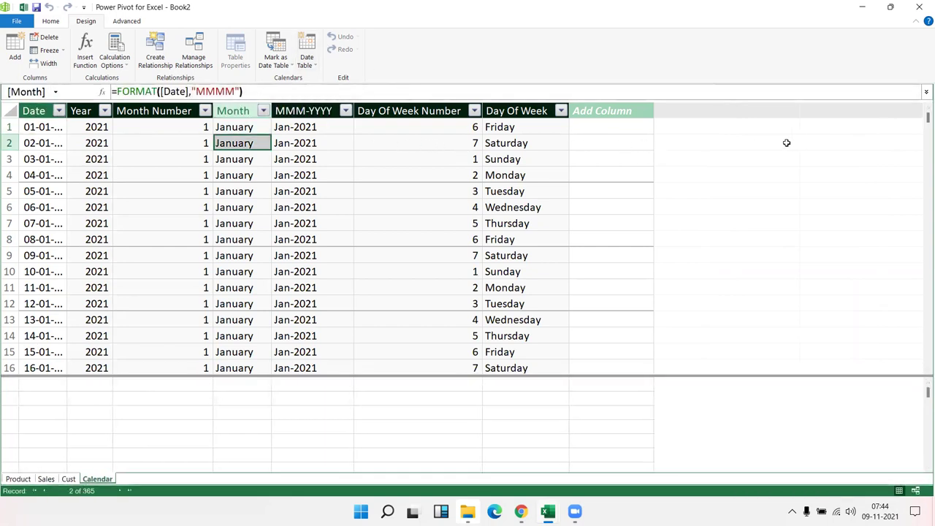
click(276, 68)
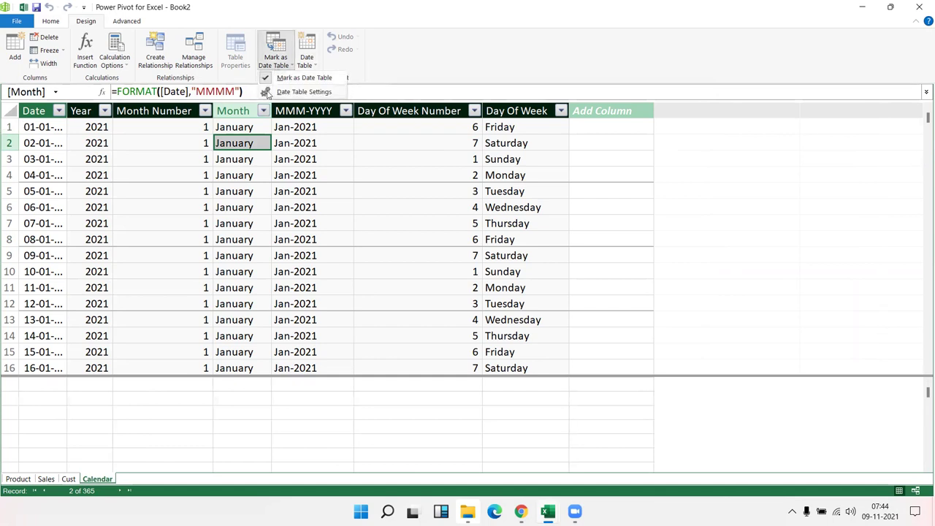
click(438, 90)
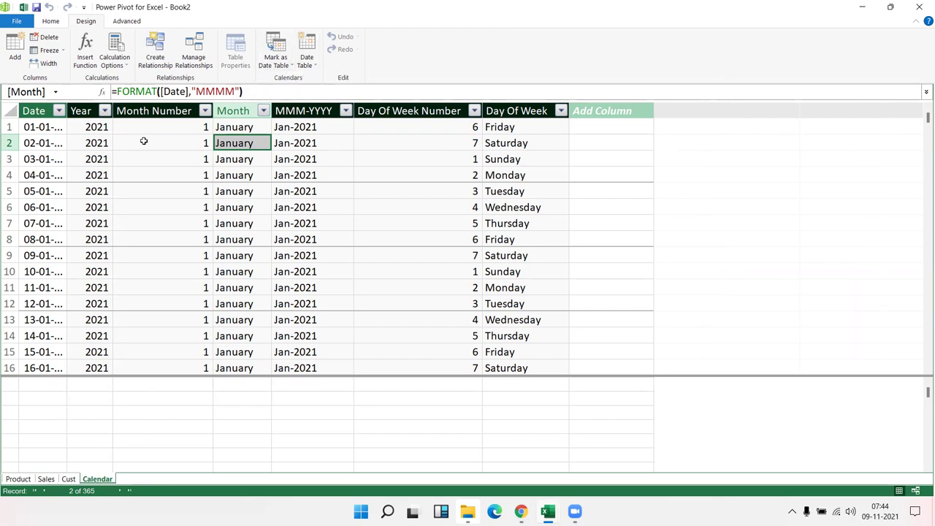
click(120, 68)
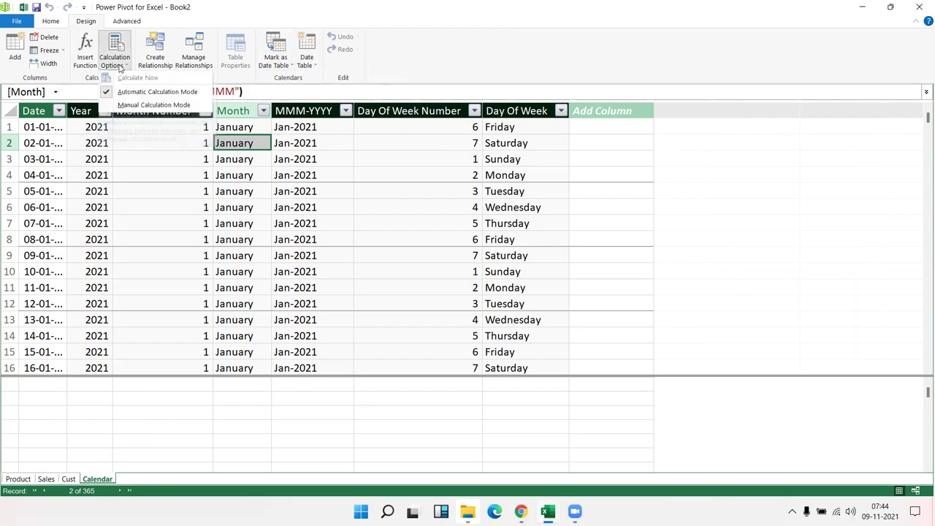
click(921, 25)
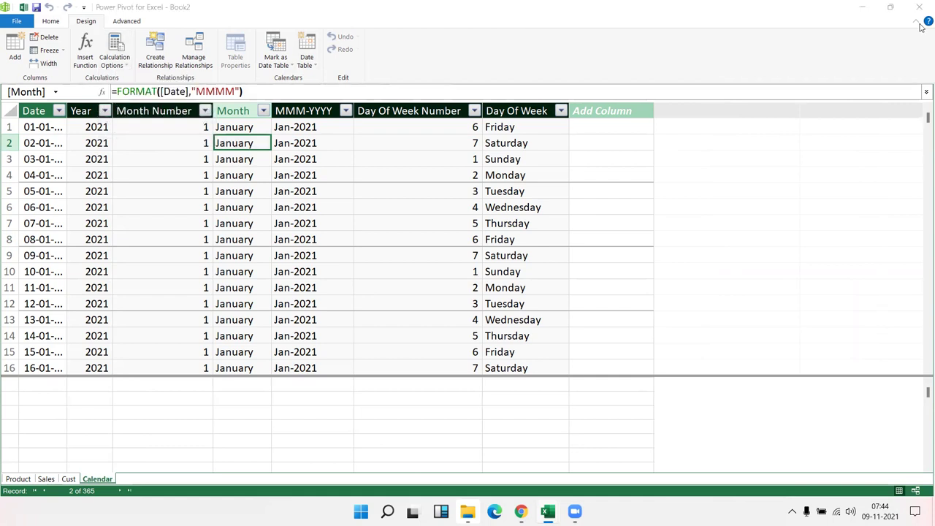